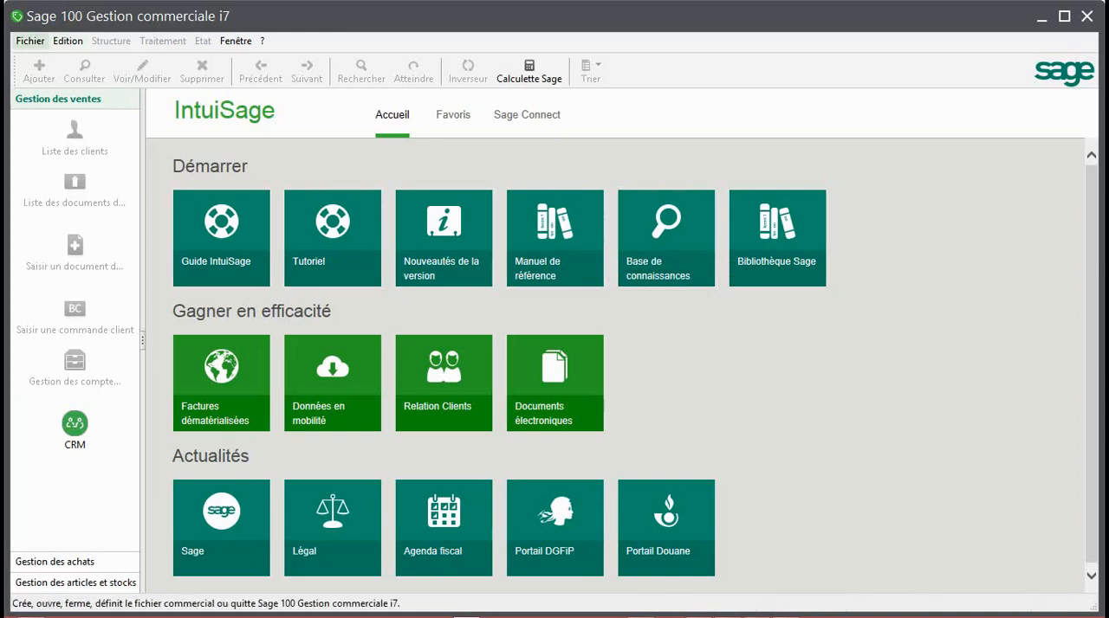
Start a new commercial file linked to the existing accounting file SOTACOM SARL in FORMATION SAGE SAARI i7 on drive E
click(31, 40)
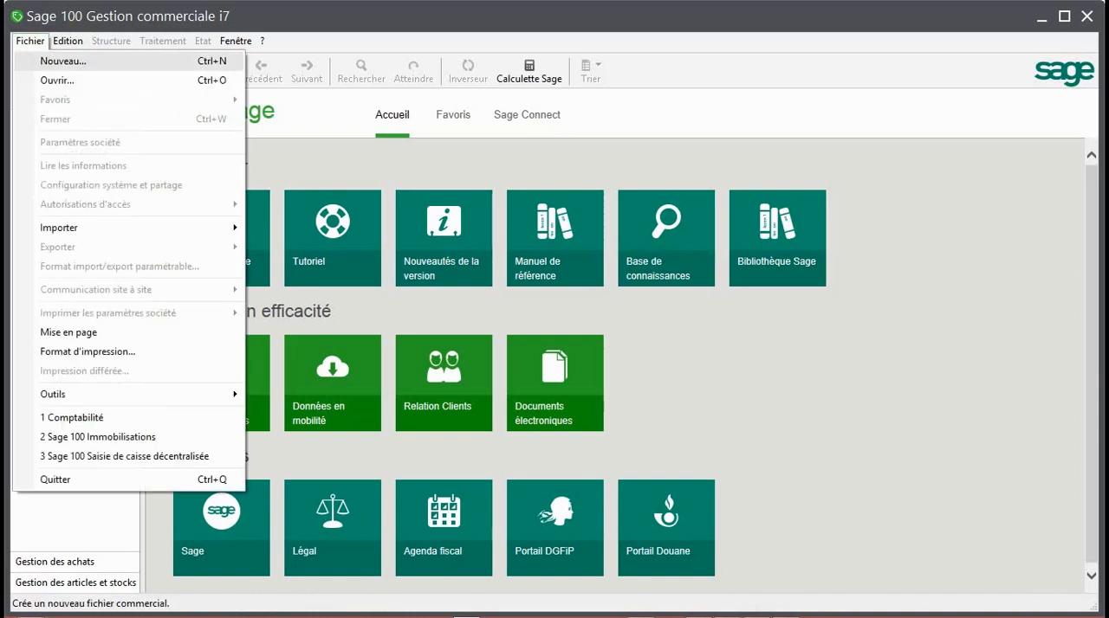
click(63, 61)
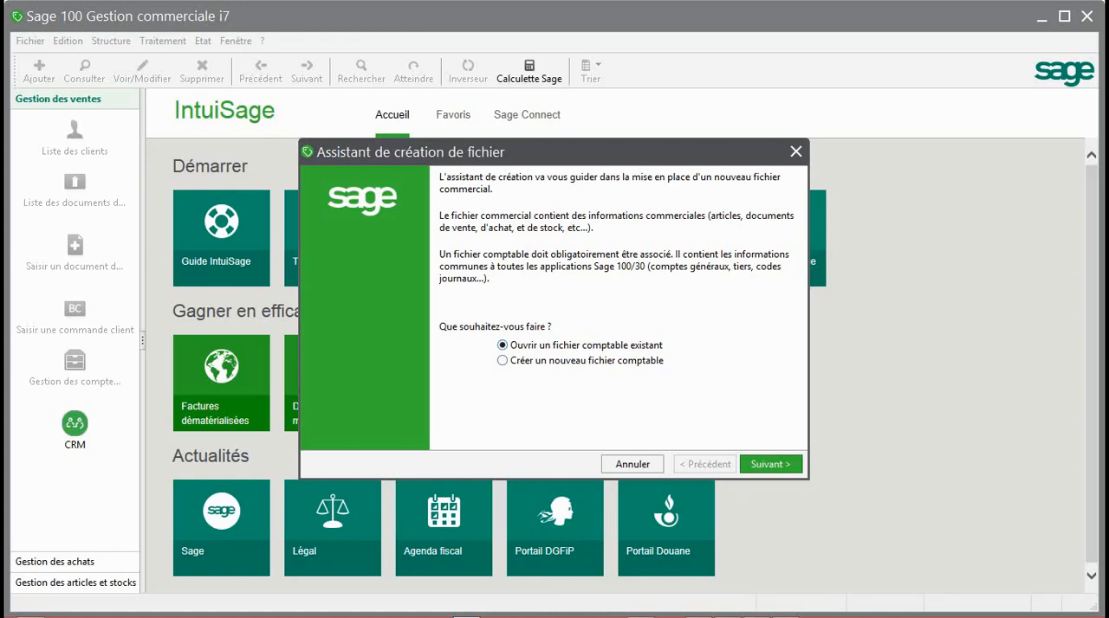
click(770, 464)
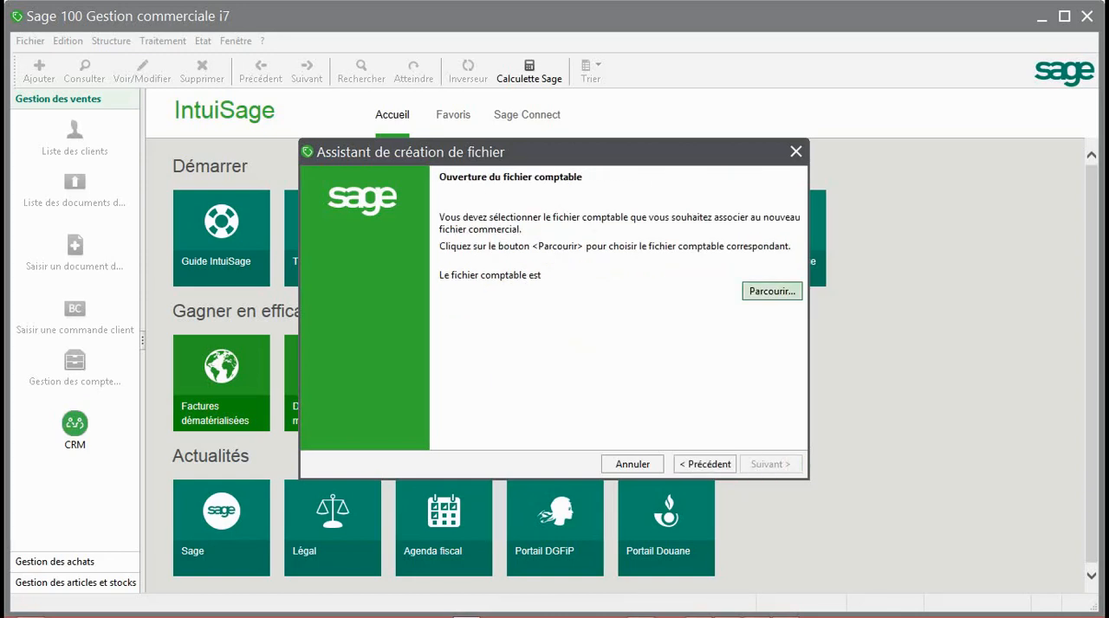
click(772, 291)
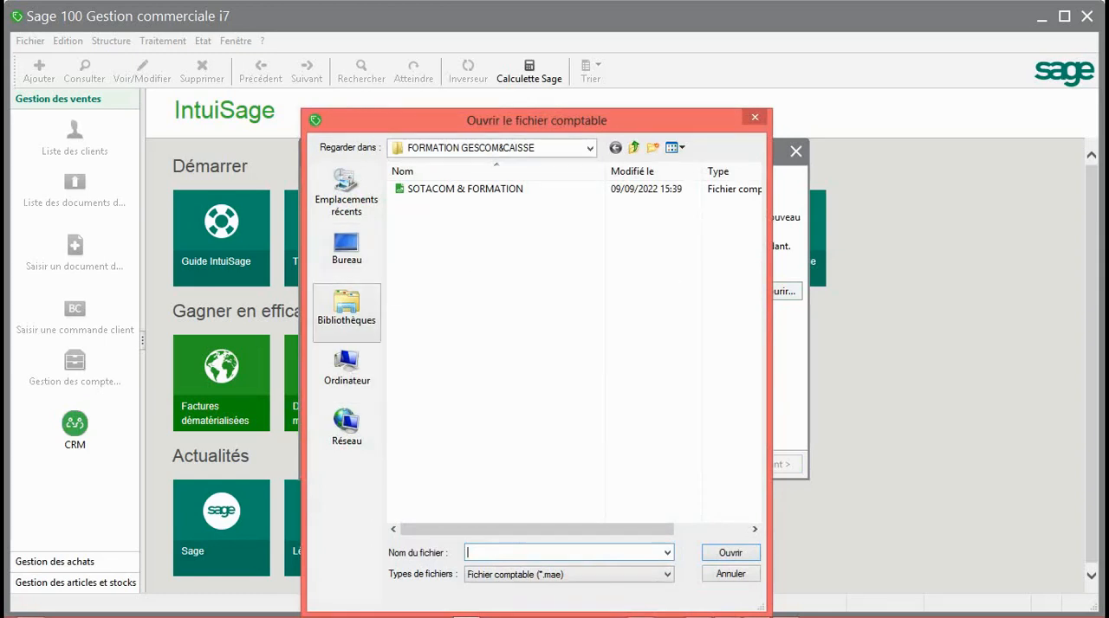
click(346, 310)
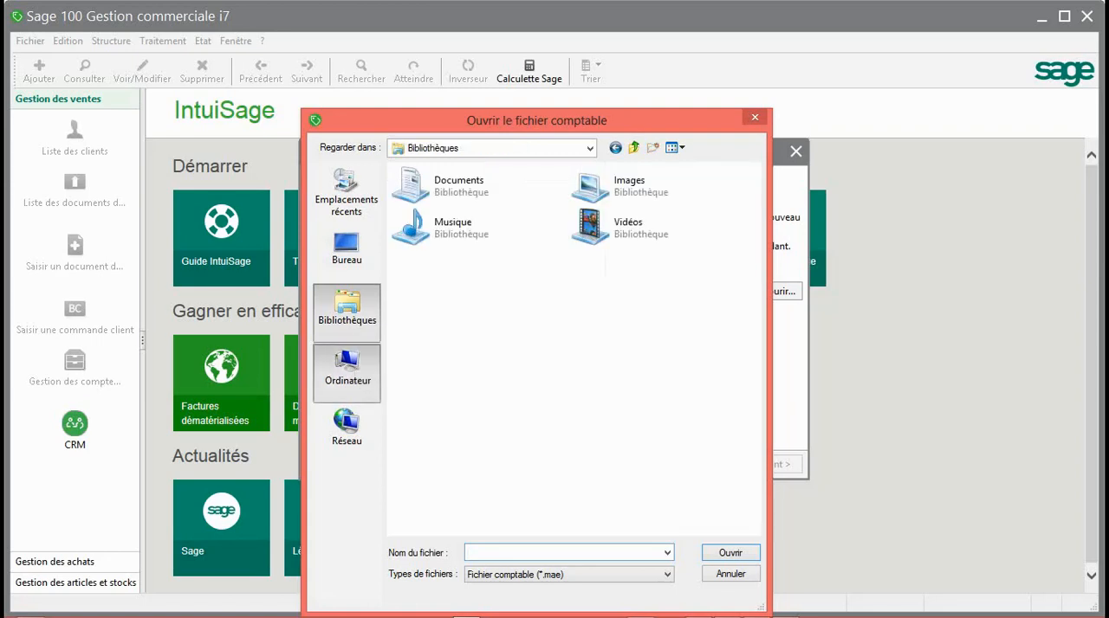
click(346, 368)
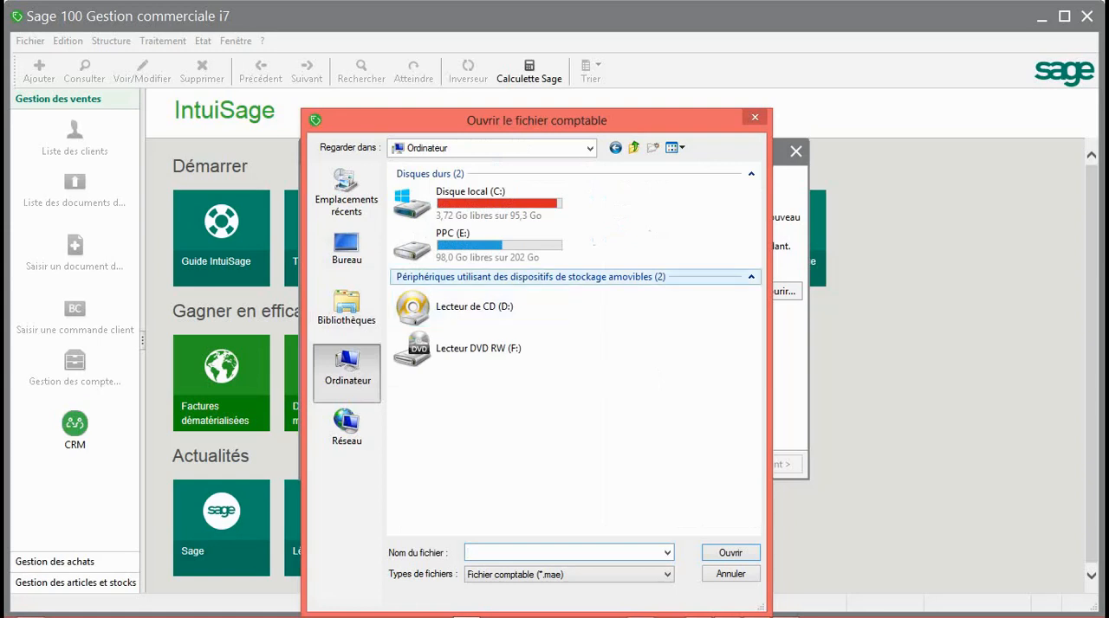
double_click(476, 243)
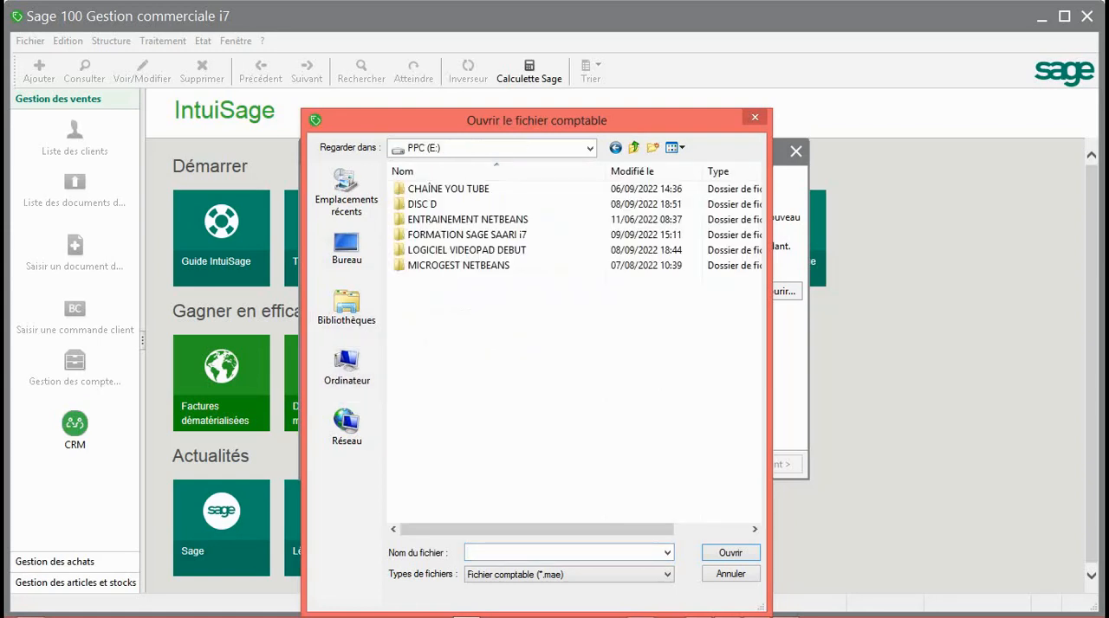
double_click(455, 235)
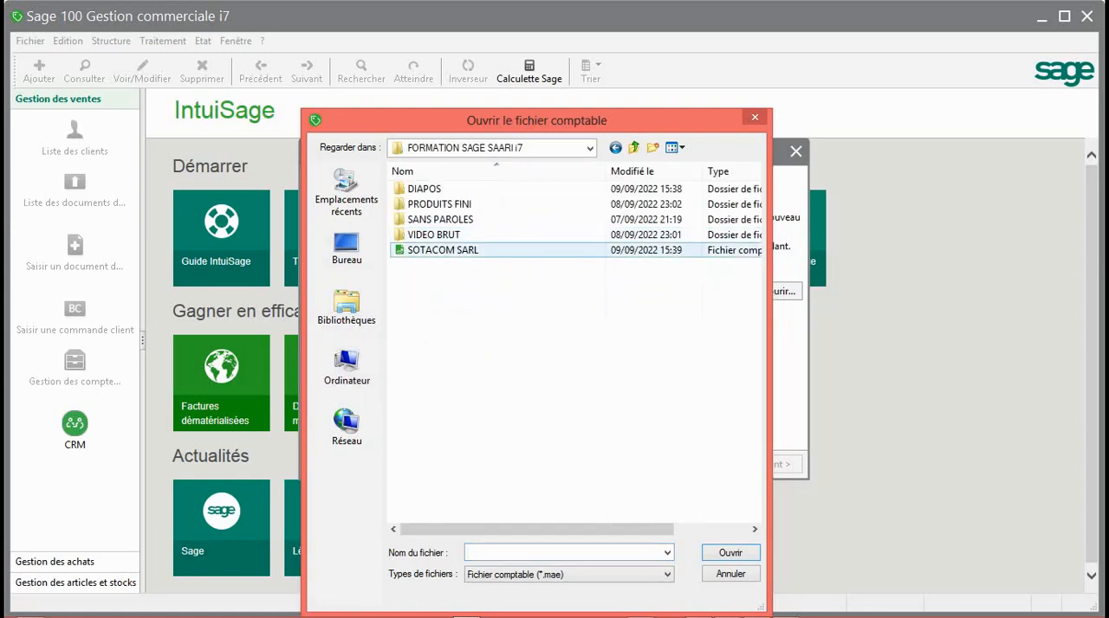
click(444, 250)
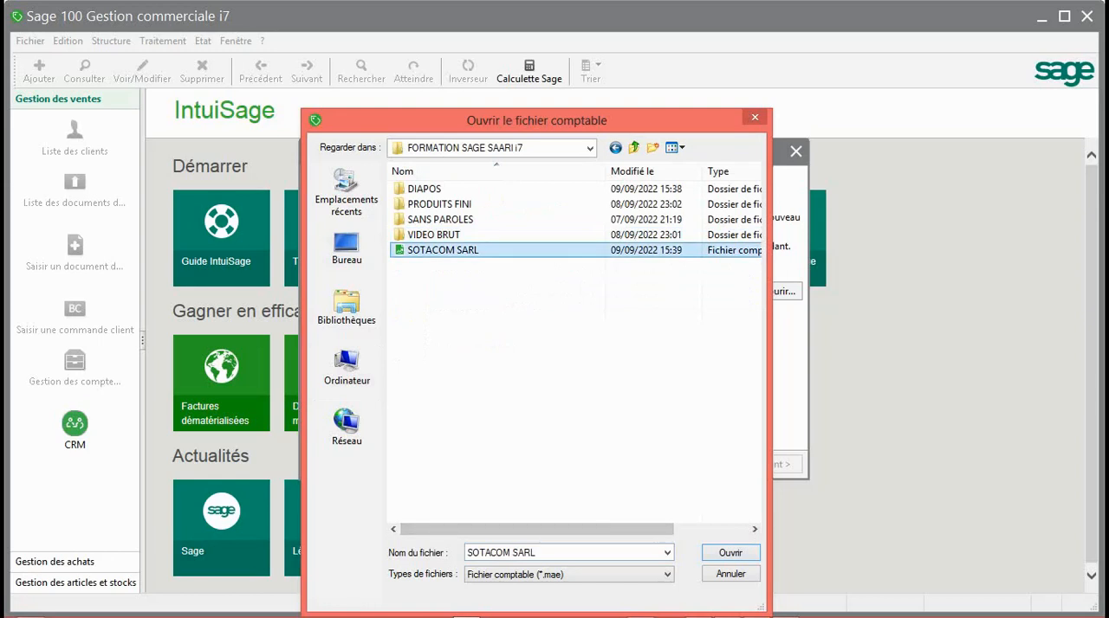
click(730, 553)
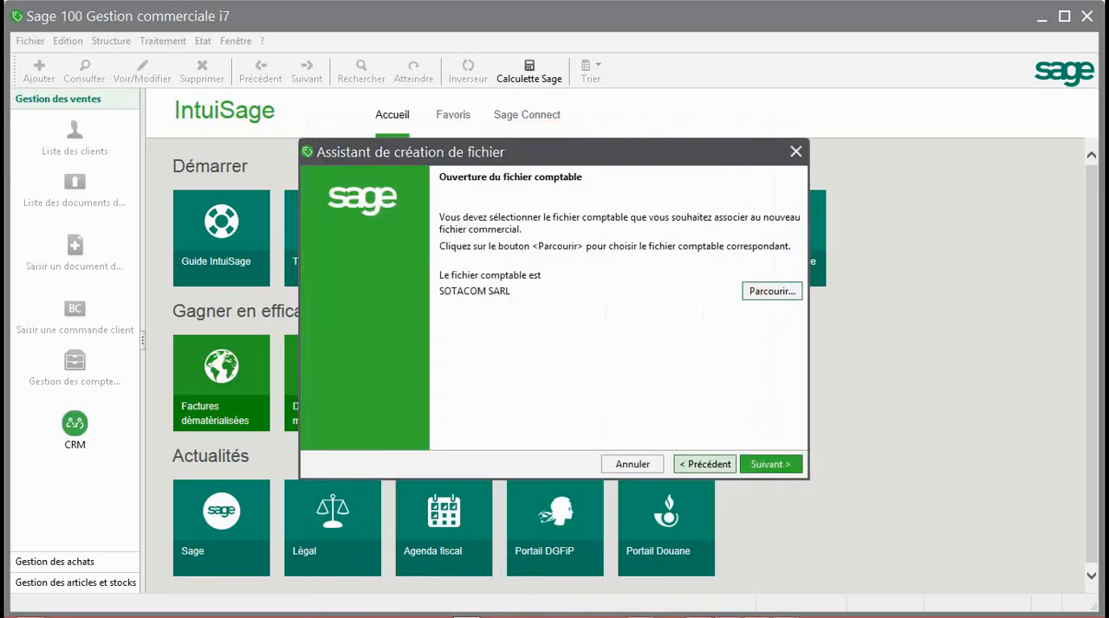
key(Return)
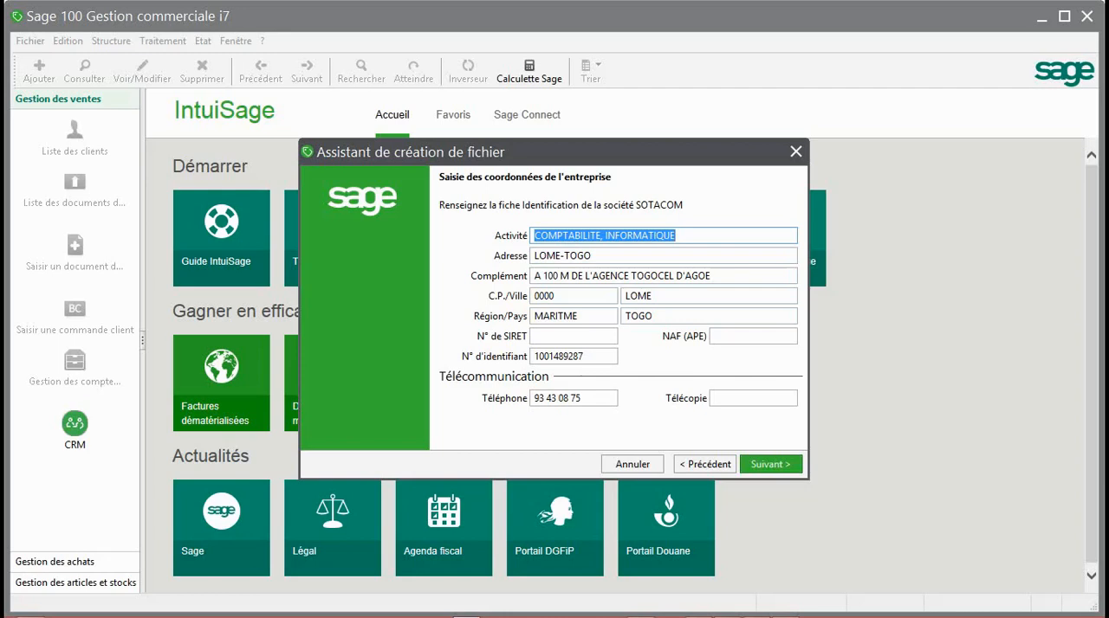
Accept the company's contact details and choose to define the commercial file's parameters manually instead of using the standard model
click(770, 464)
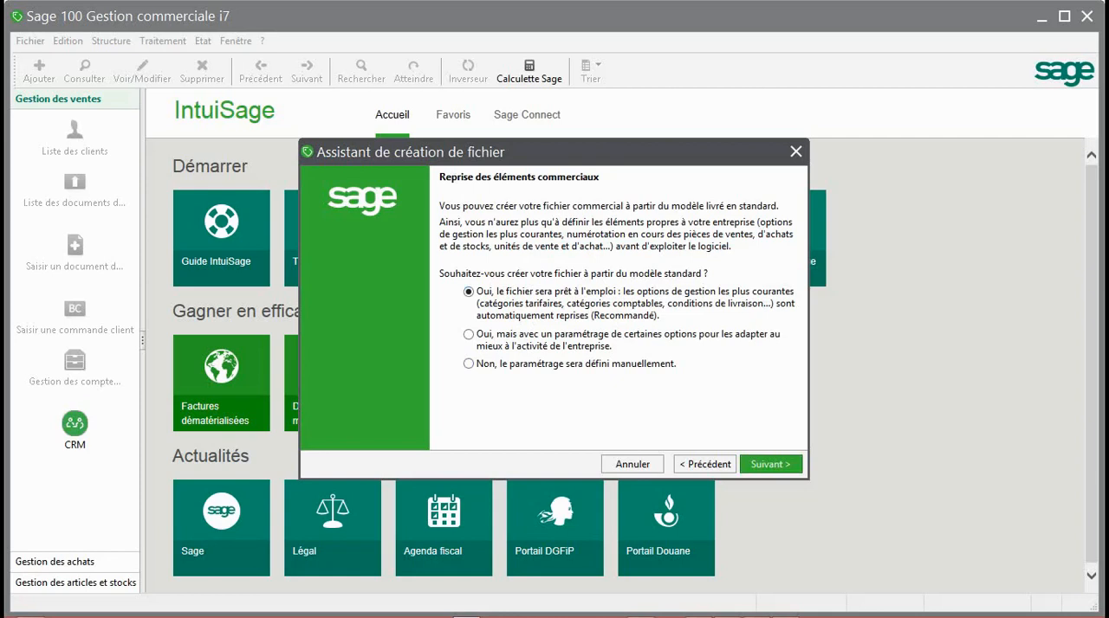
click(468, 363)
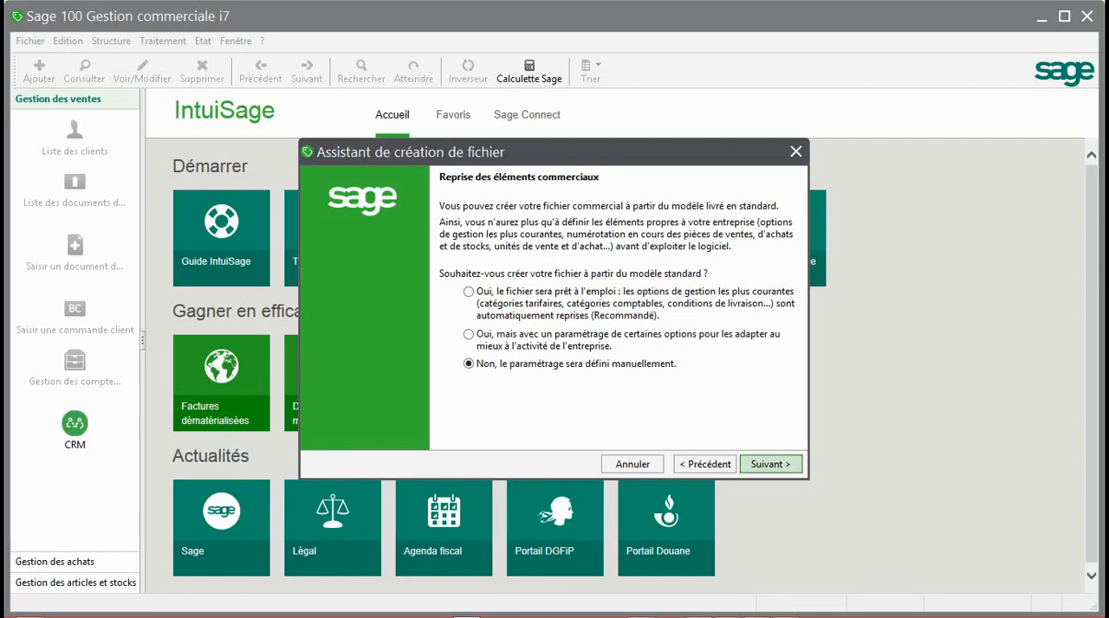
click(770, 464)
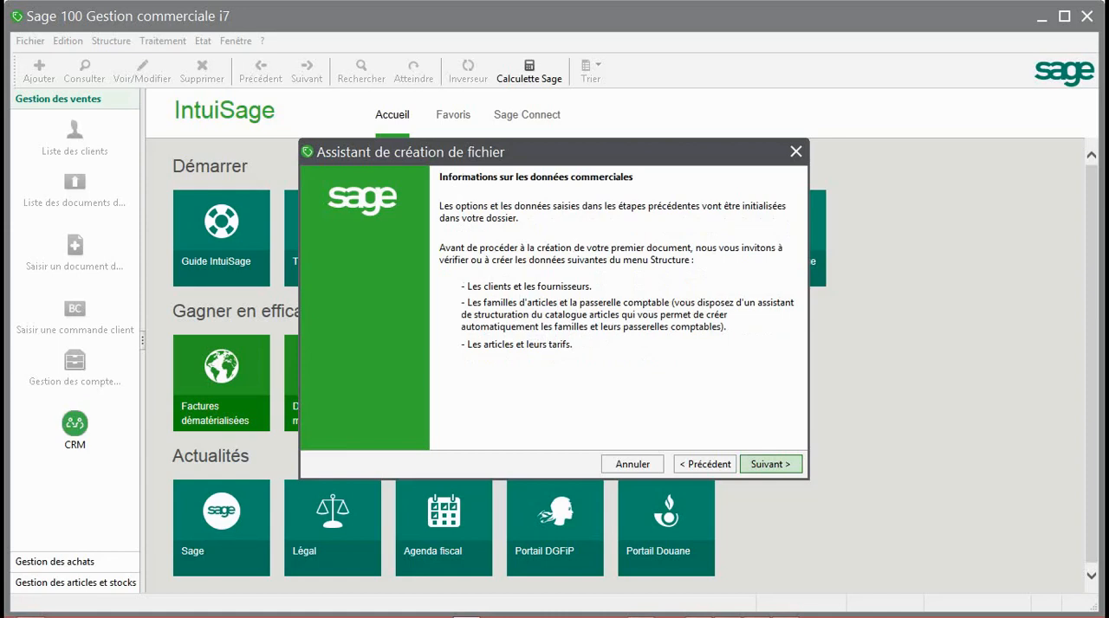
click(770, 465)
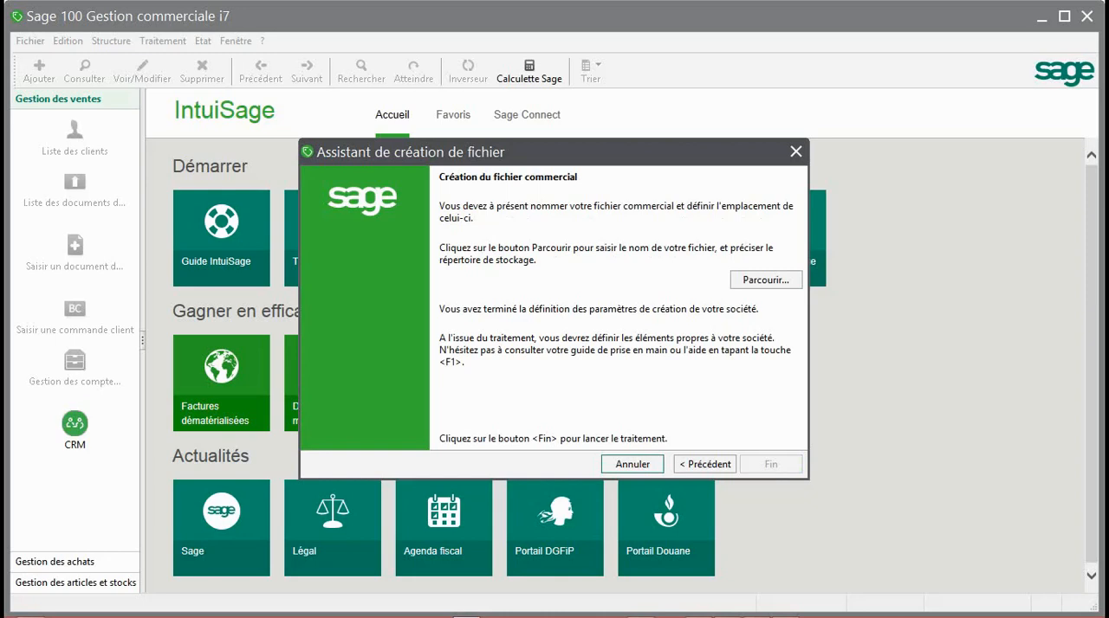
Name the commercial file SOTAGESCOM in the FORMATION SAGE SAARI i7 folder and finish creating it
click(766, 280)
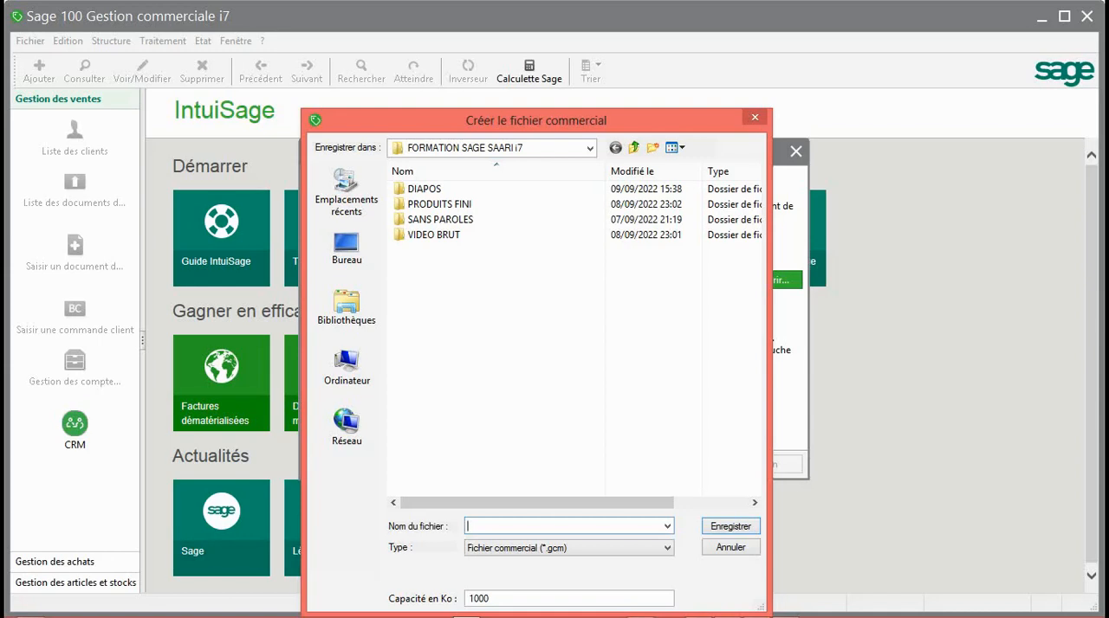
text(SO)
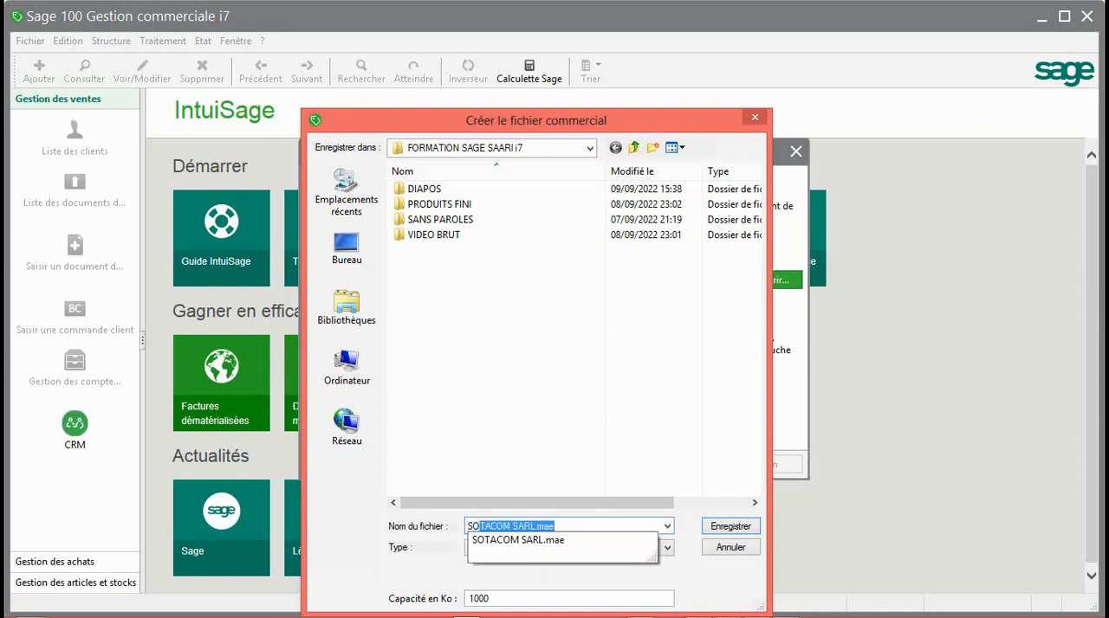
text(TA)
text(CO)
key(BackSpace)
key(BackSpace)
key(BackSpace)
text(G)
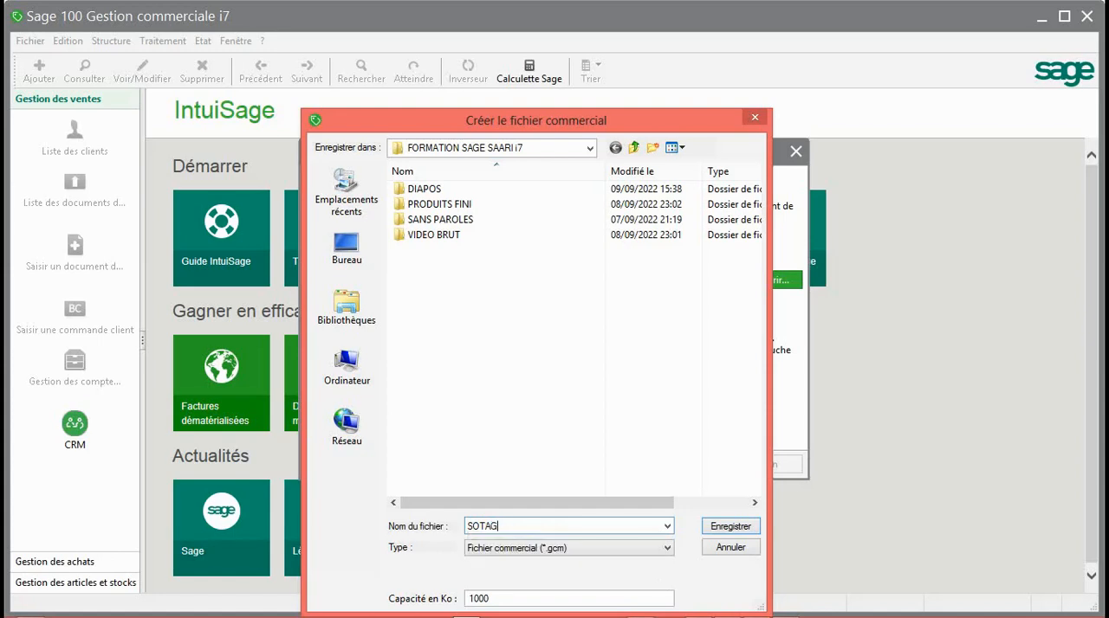
text(ESCOM)
key(Return)
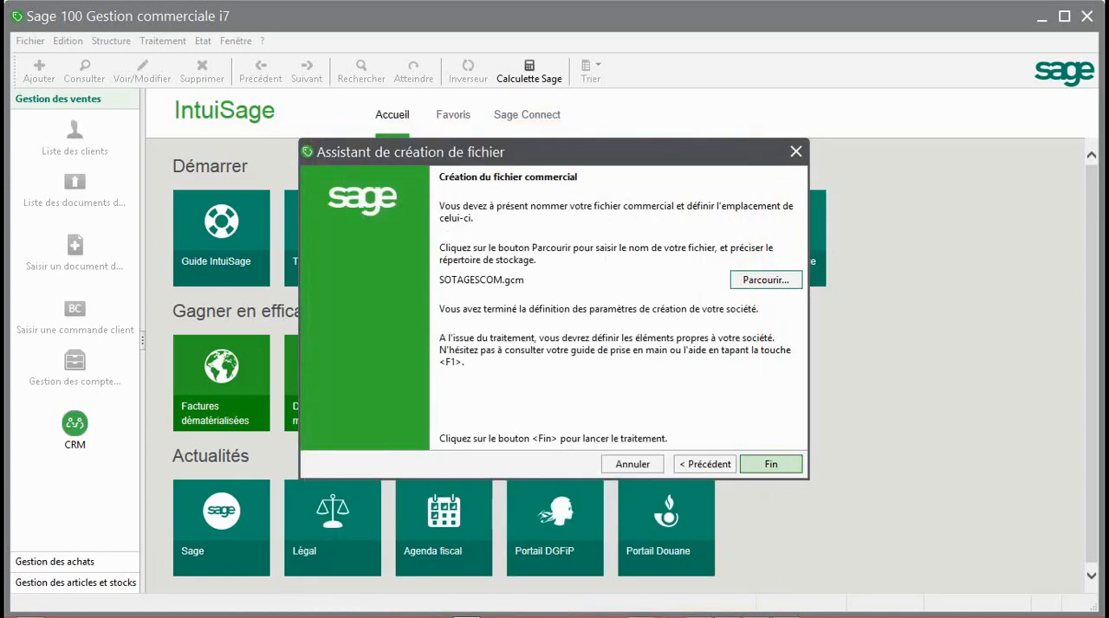
click(771, 465)
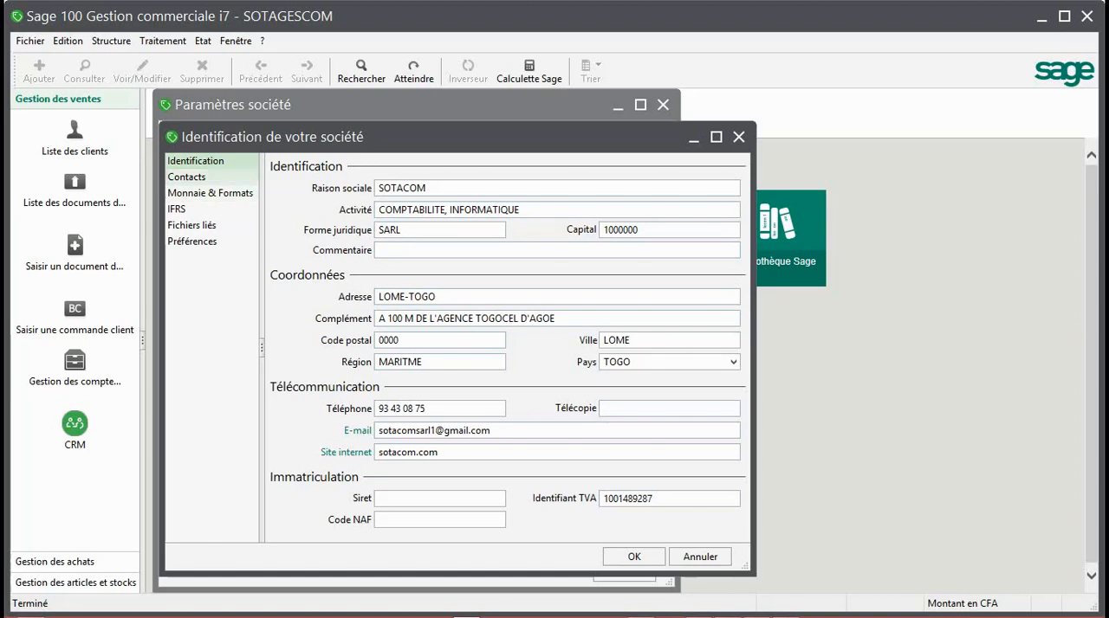
Review the company identification's contacts, currency and formats, IFRS, linked files and preferences, and close it without changes
click(187, 177)
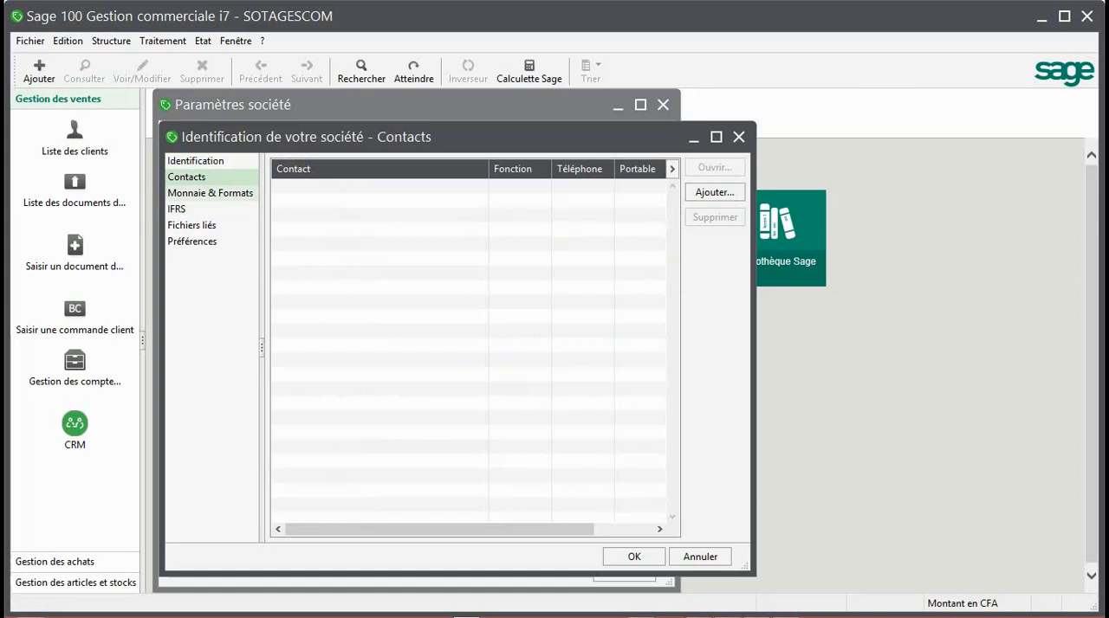
click(210, 193)
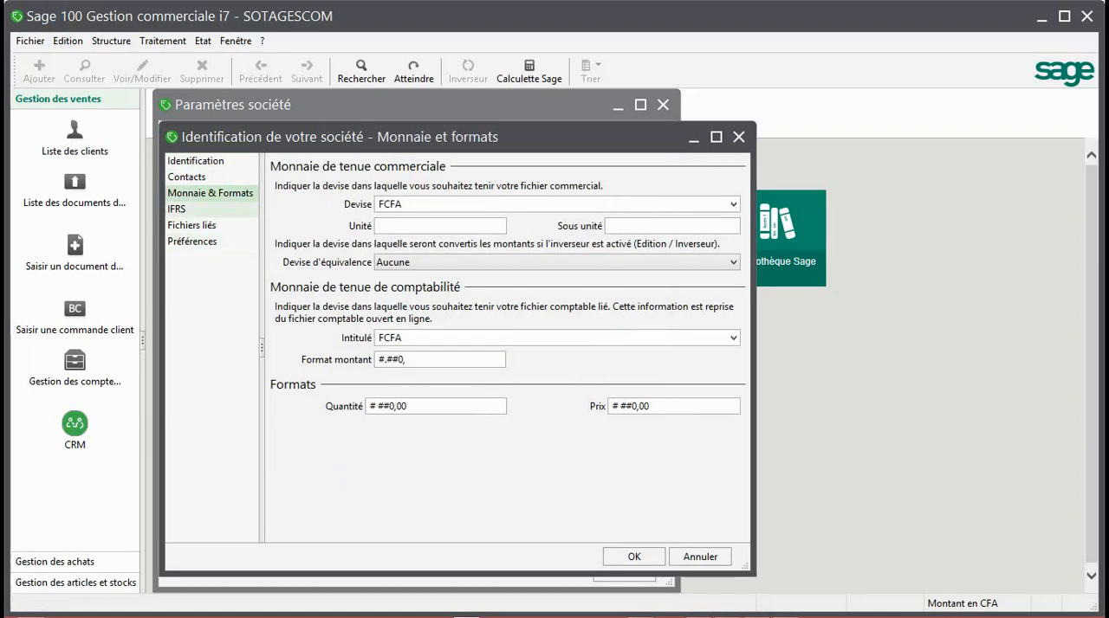
click(182, 209)
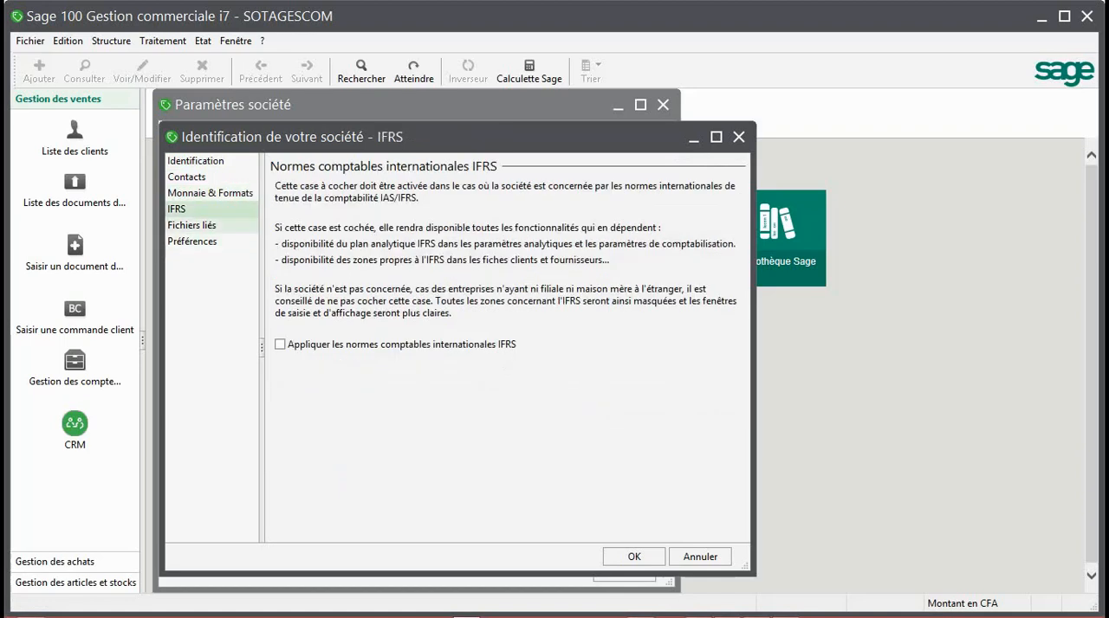
click(191, 225)
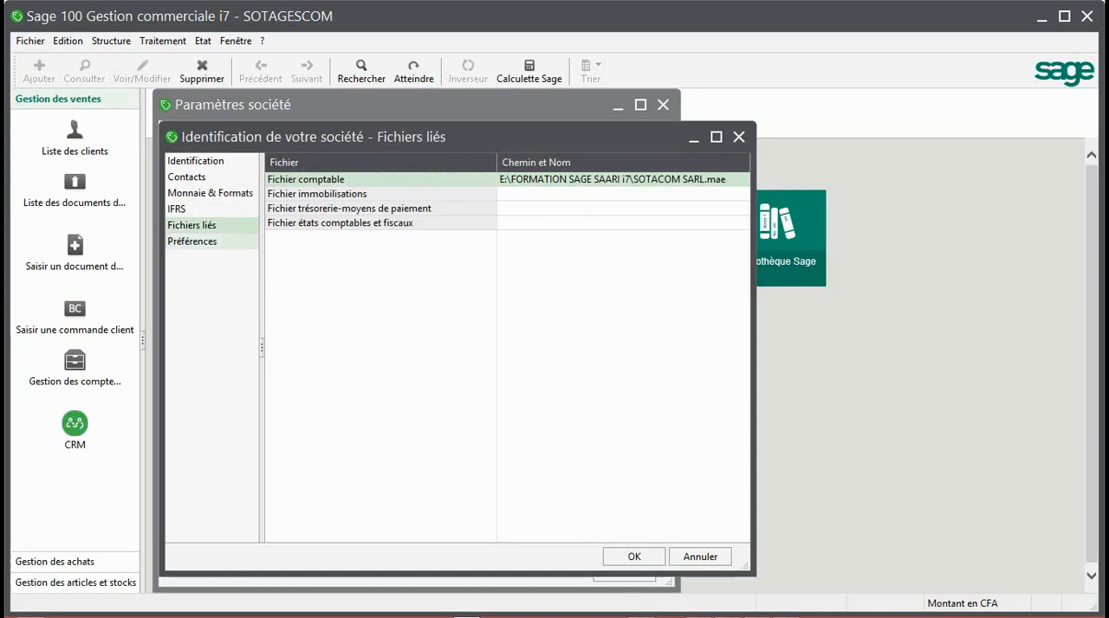
click(192, 242)
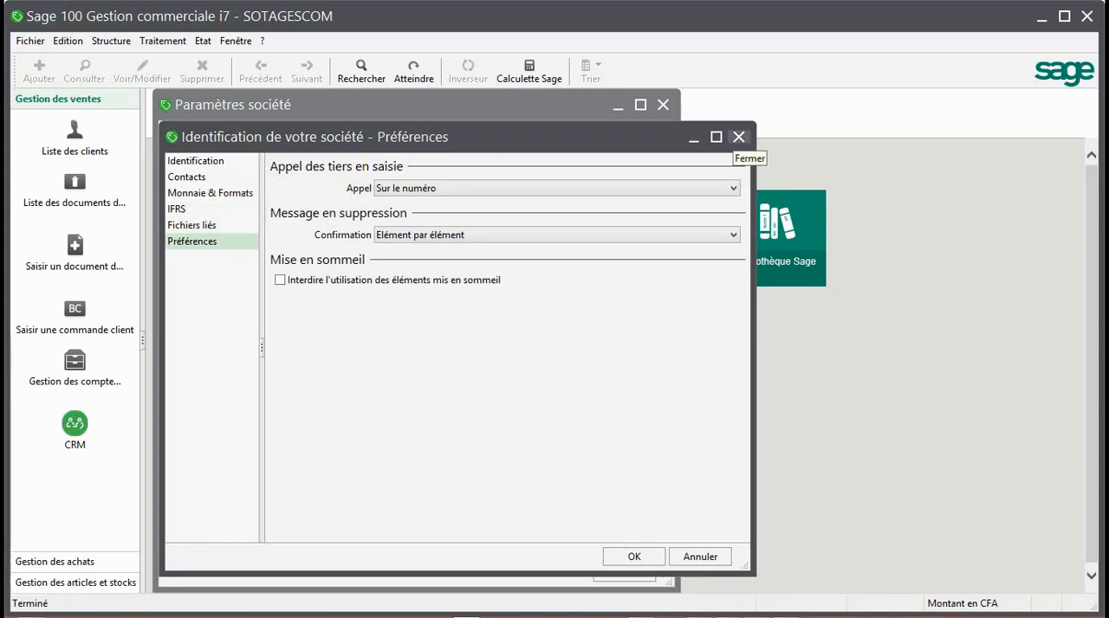
click(738, 137)
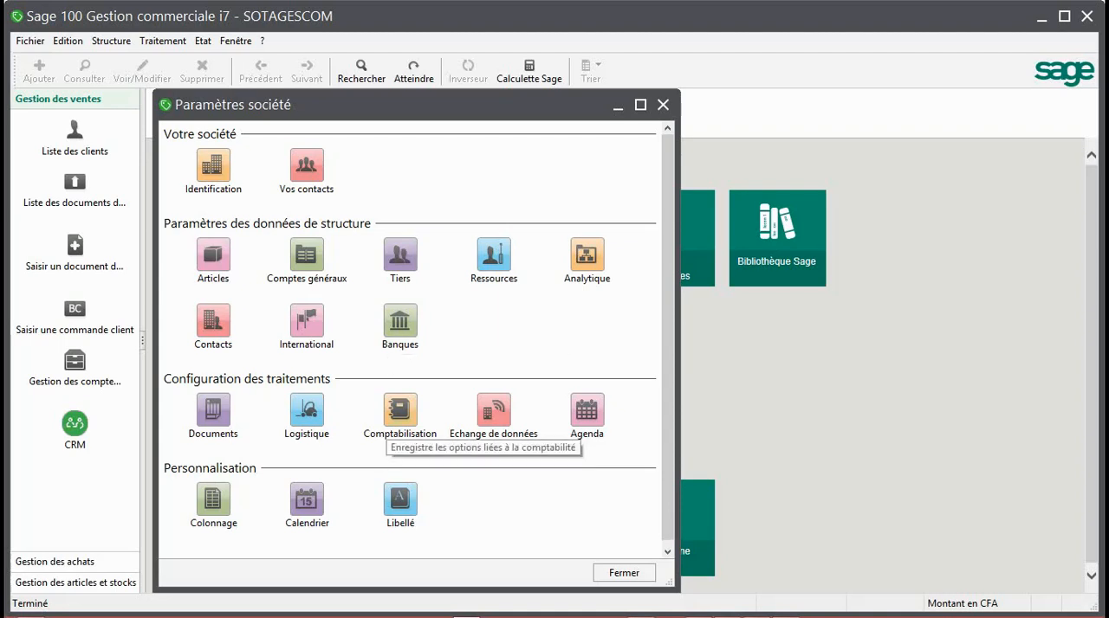
Review the accounting-entry parameters for categories, invoices, payments, commitments and counter sales, and close them without changes
double_click(400, 411)
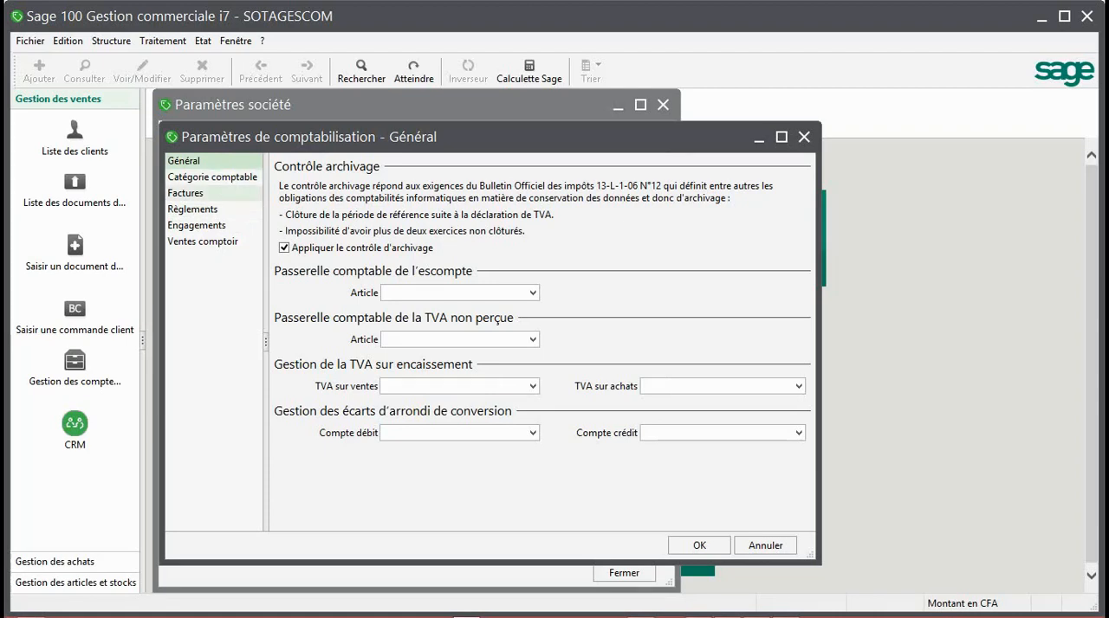
click(212, 177)
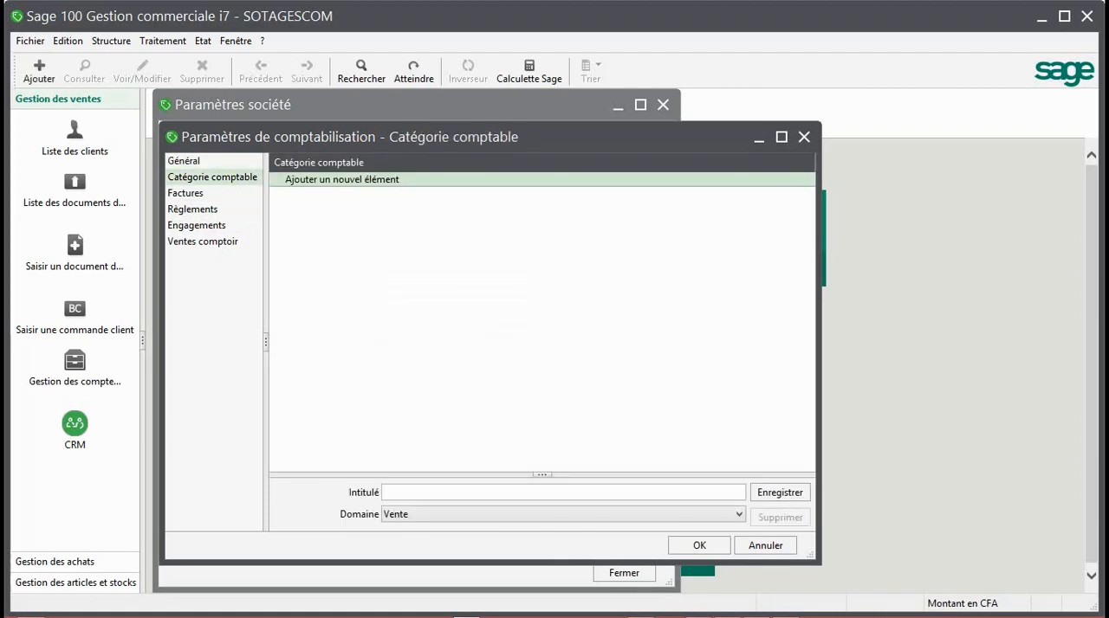
click(186, 193)
click(192, 210)
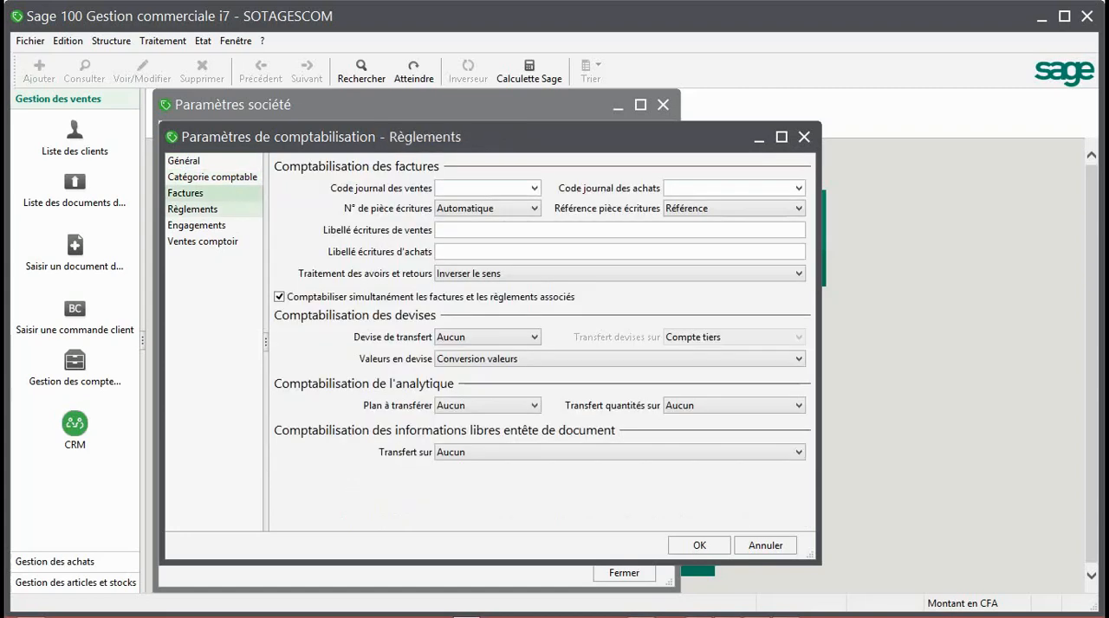
click(197, 225)
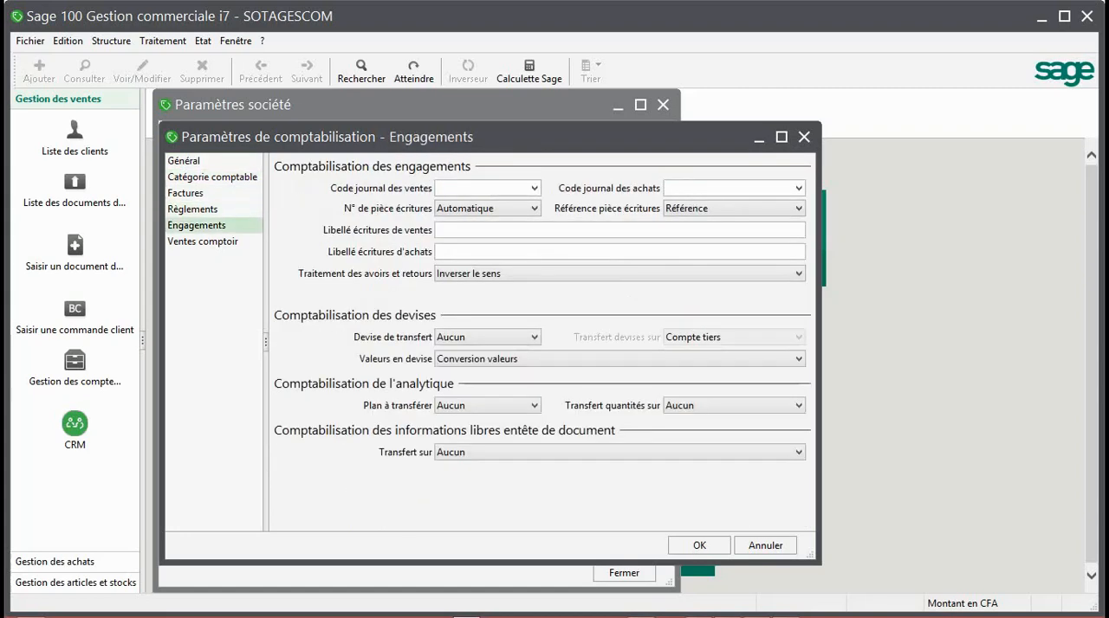
click(202, 241)
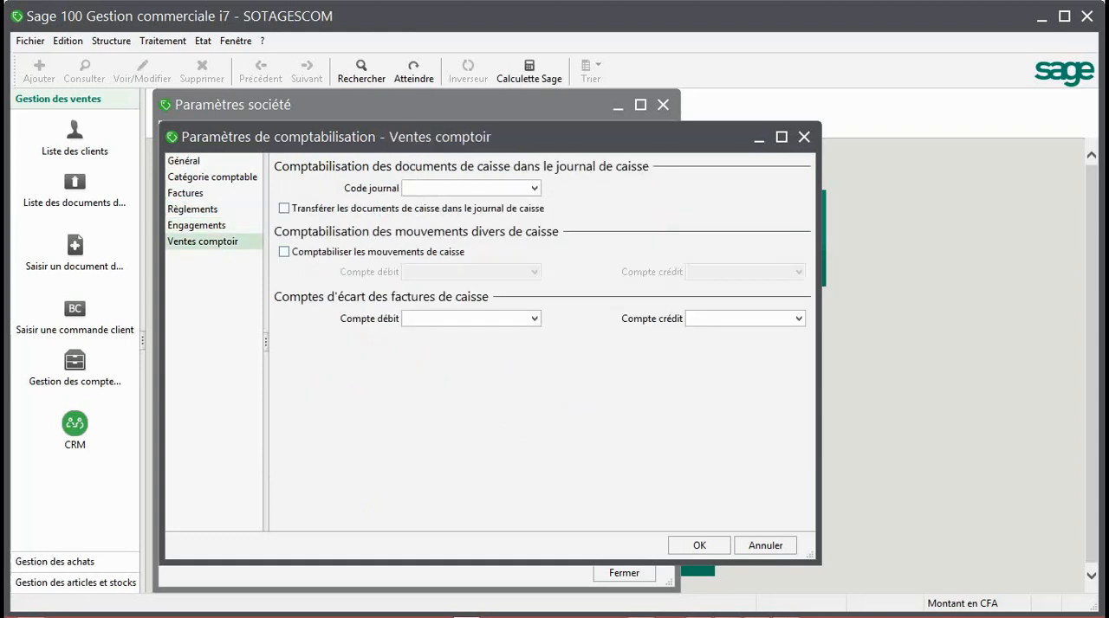
click(803, 137)
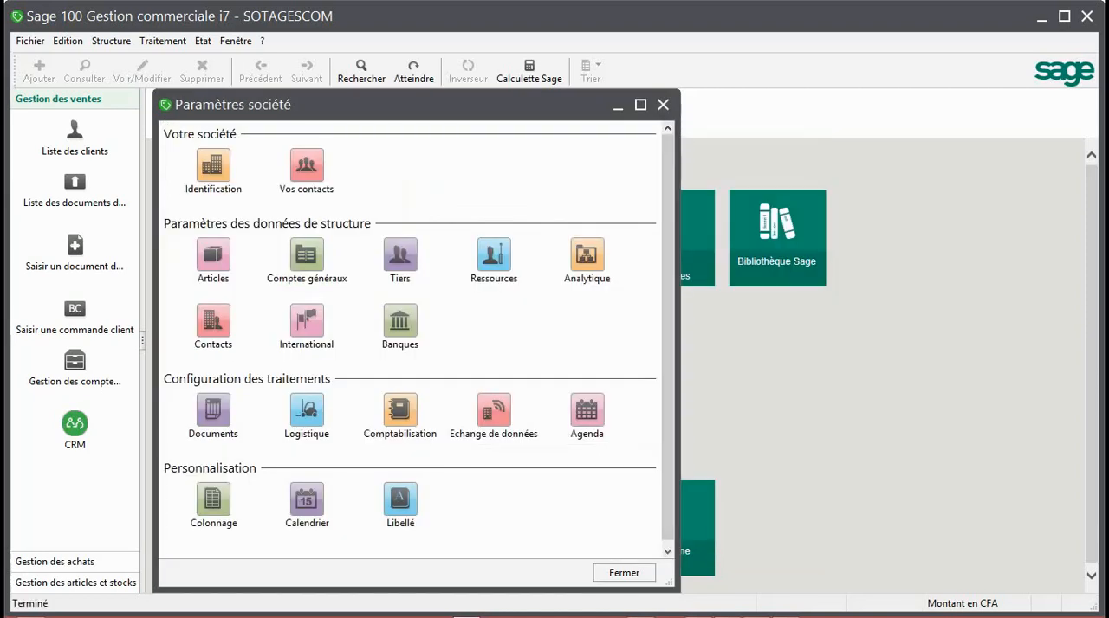
Review the general parameters for documents and general accounts without changing them, and close the company parameters
click(213, 410)
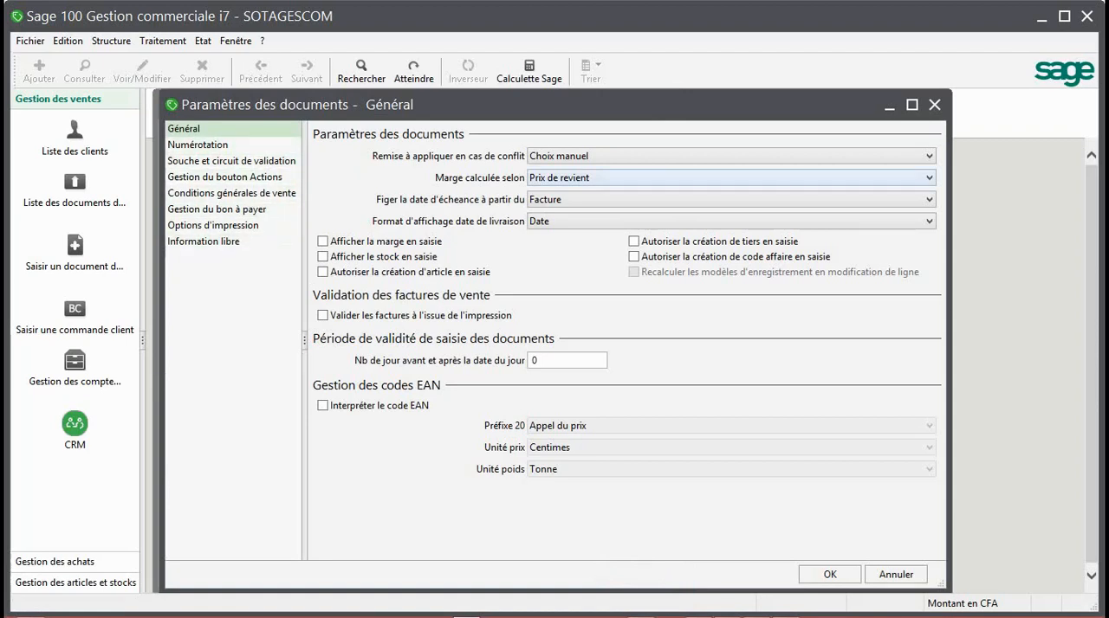
click(935, 105)
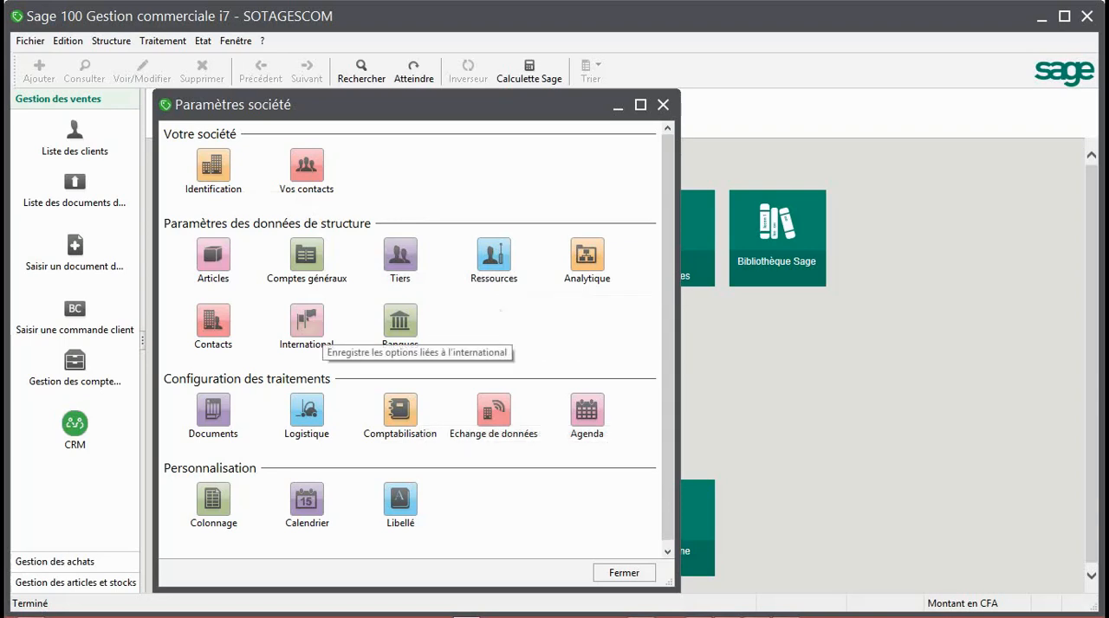
click(307, 254)
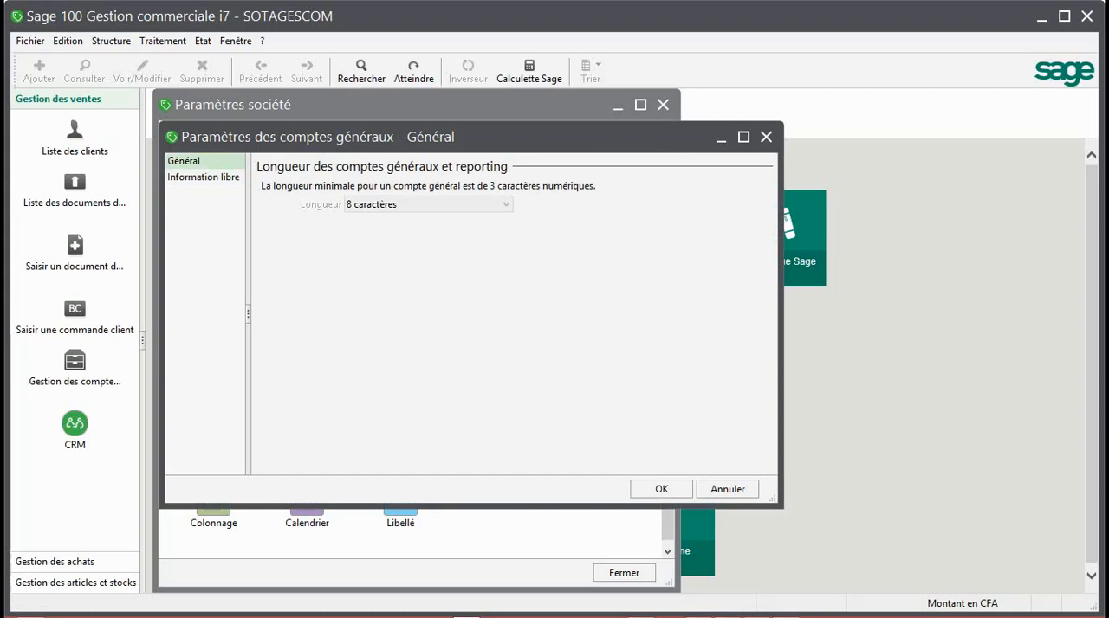
click(765, 137)
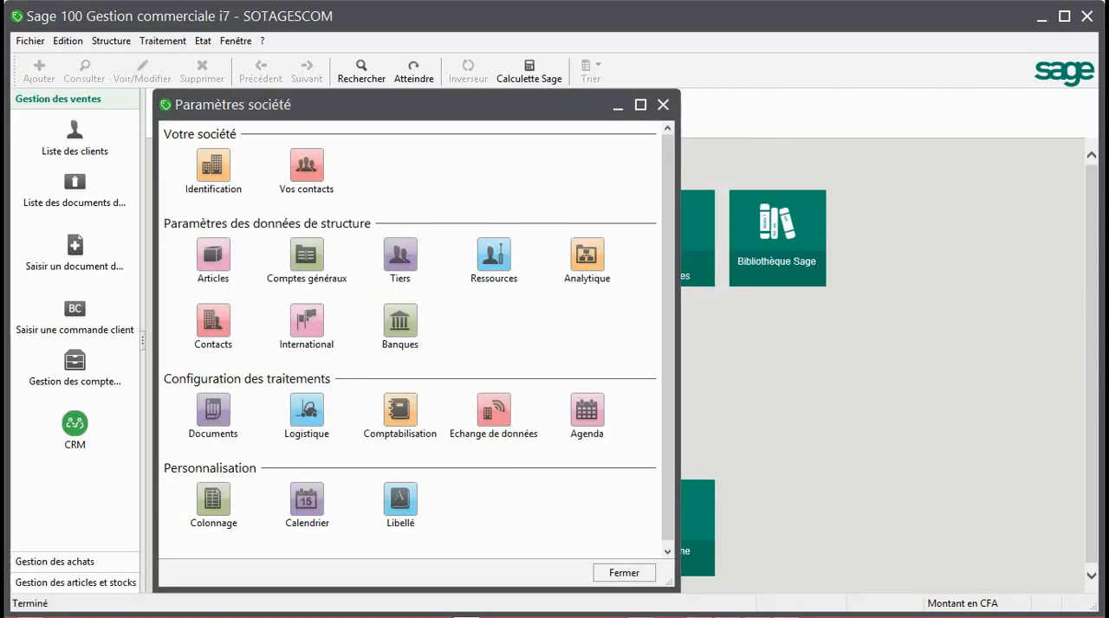
click(662, 105)
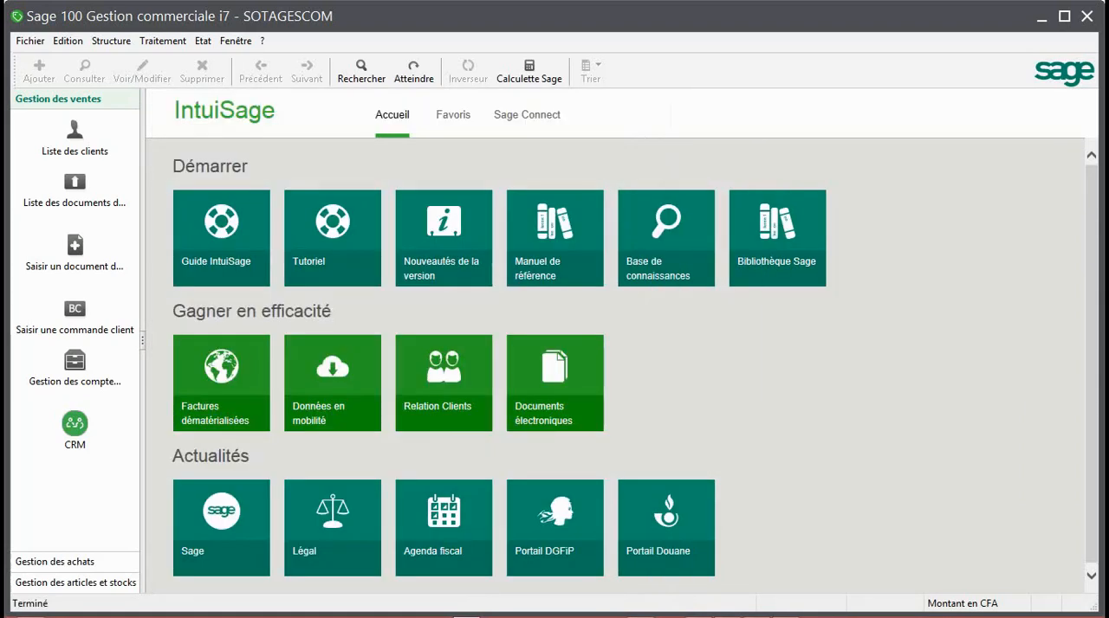
Reopen the company parameters of the SOTAGESCOM commercial file
click(30, 40)
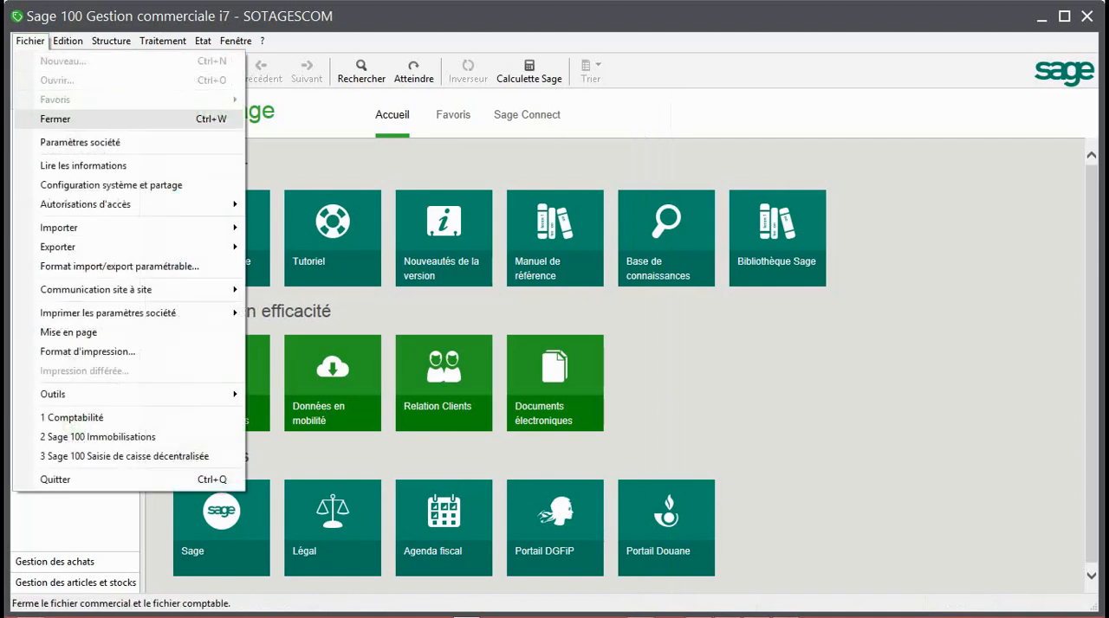
key(Return)
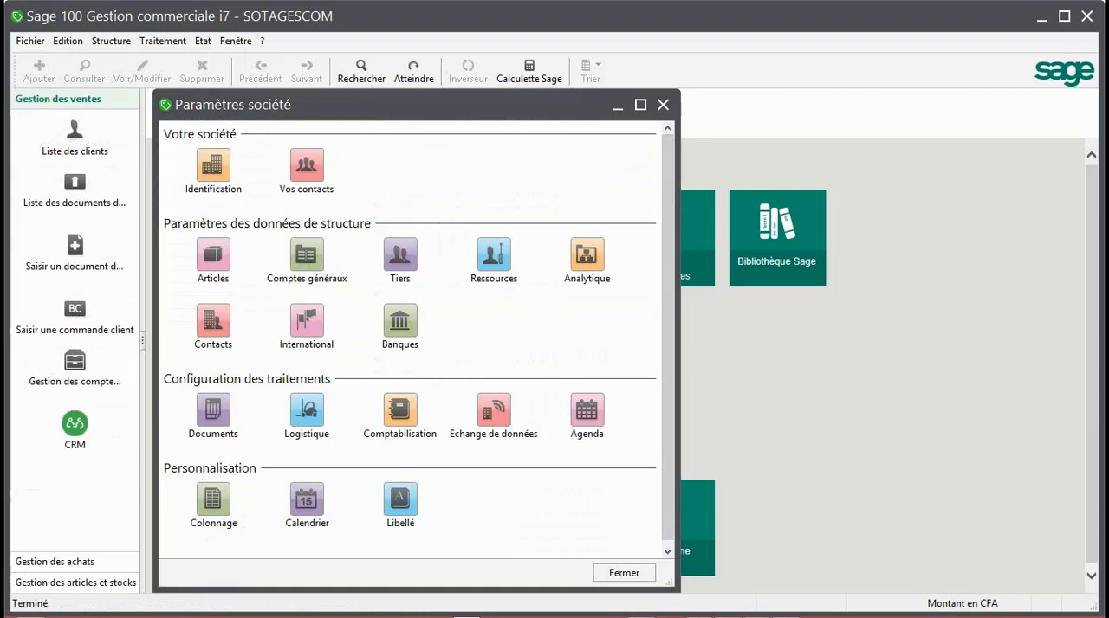
key(Escape)
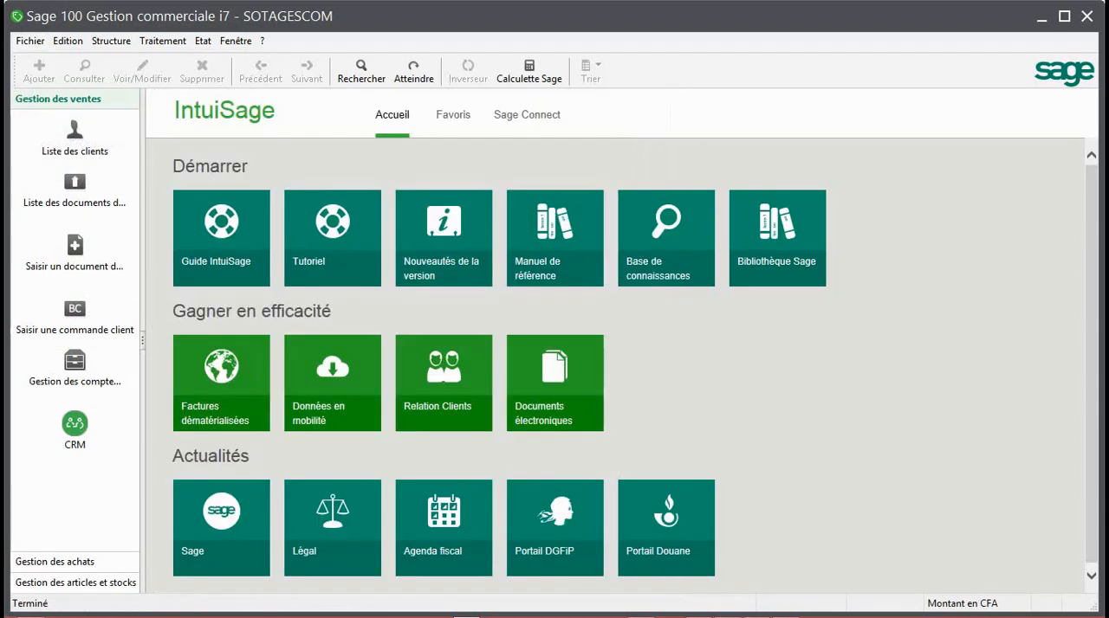
key(alt)
click(30, 41)
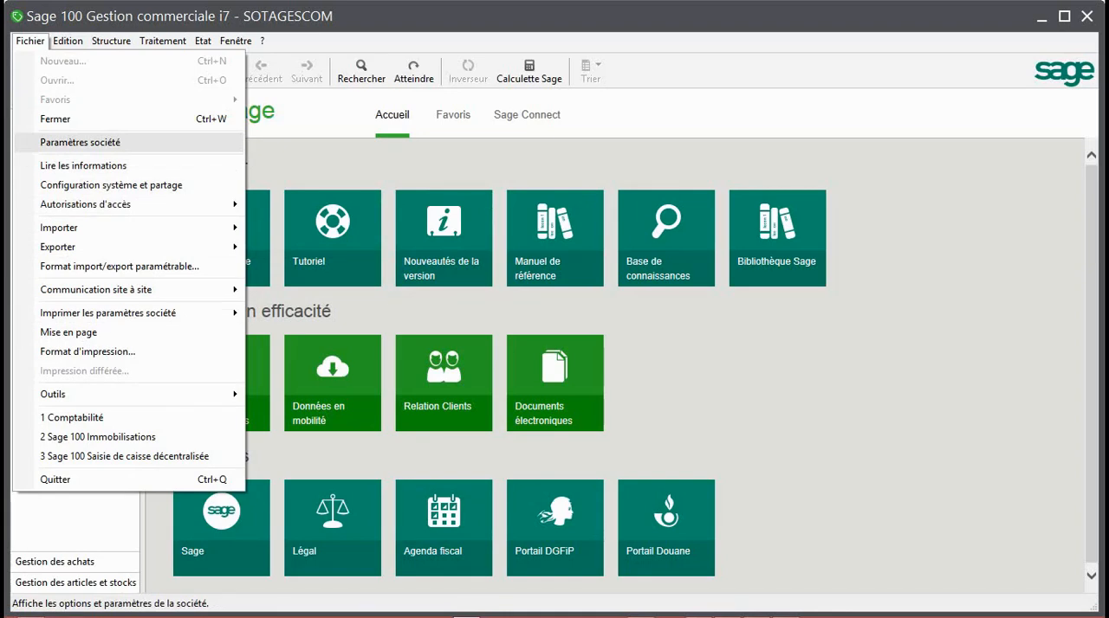
key(Return)
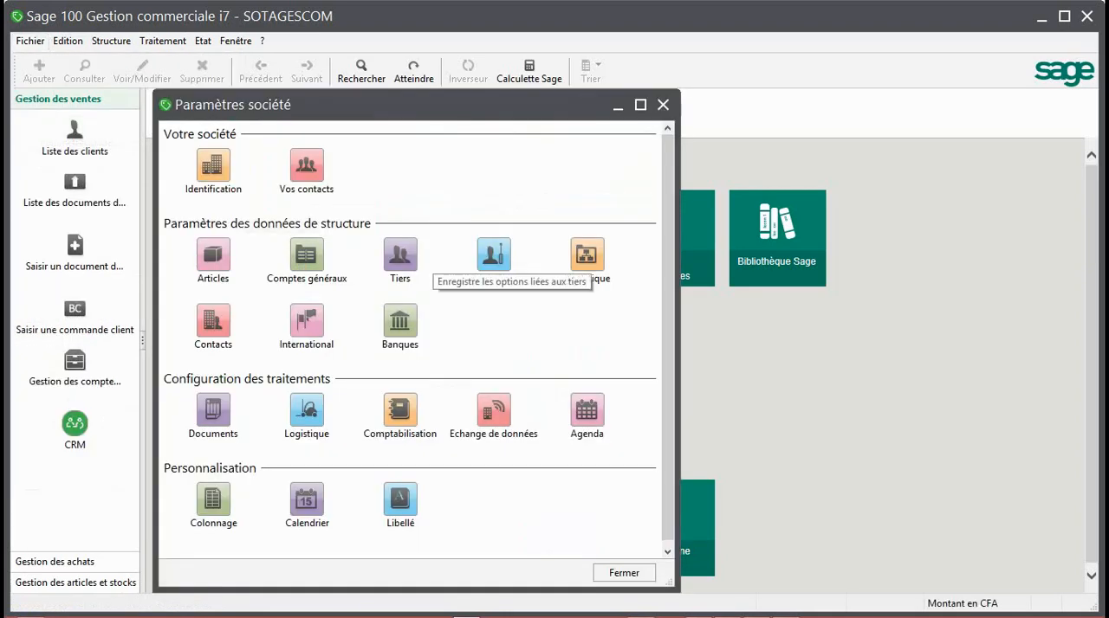
click(786, 607)
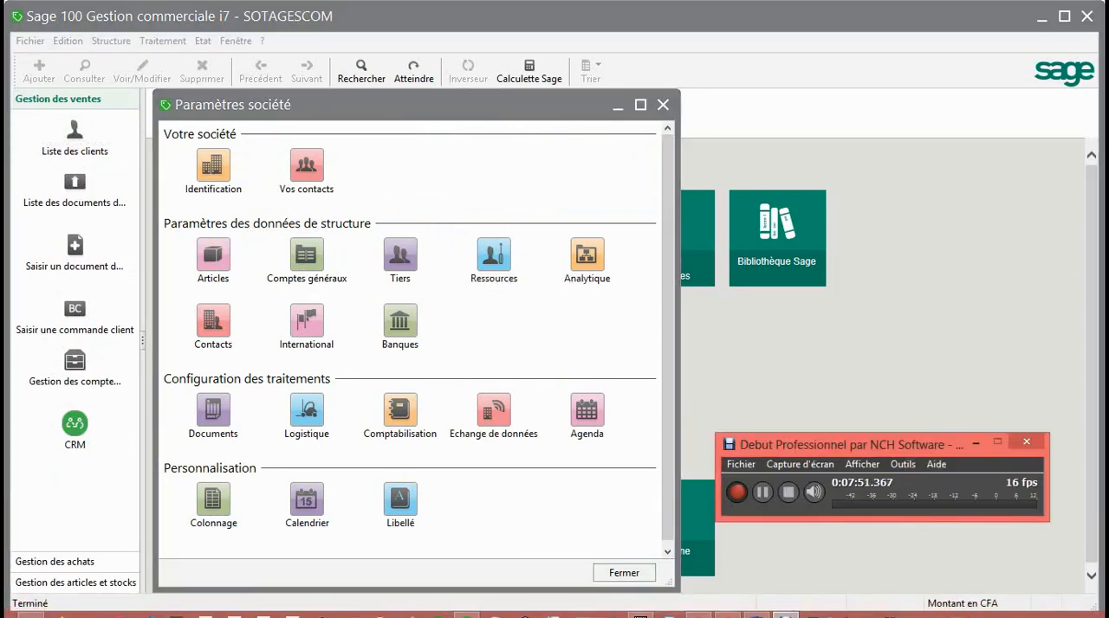
click(762, 492)
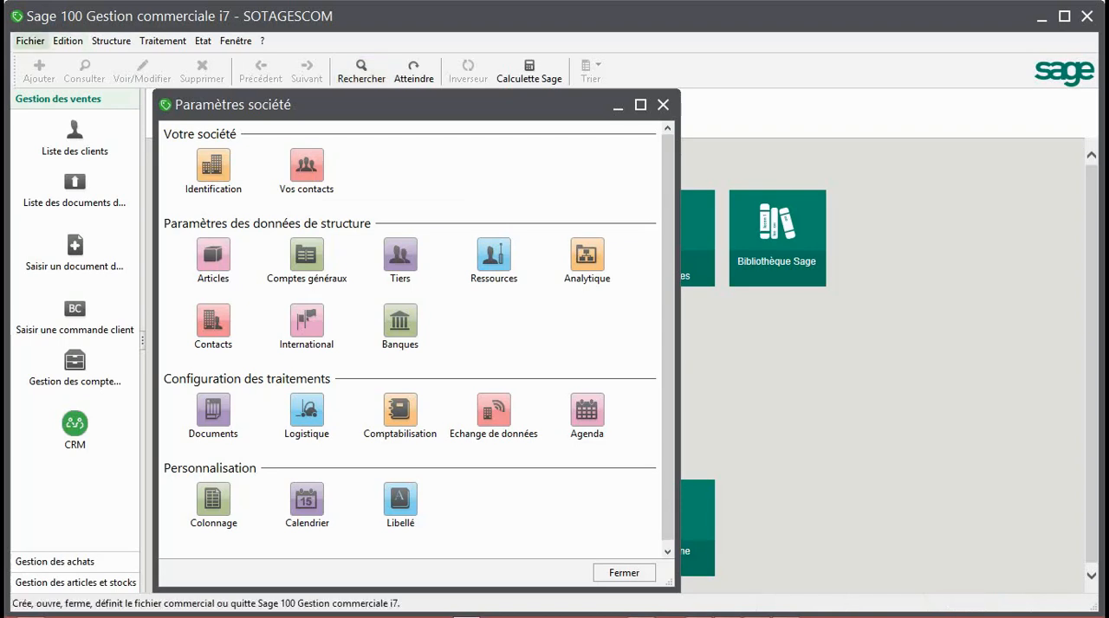
Examine the available editing commands and the structure commands for families, articles, accounting, clients and suppliers
click(67, 42)
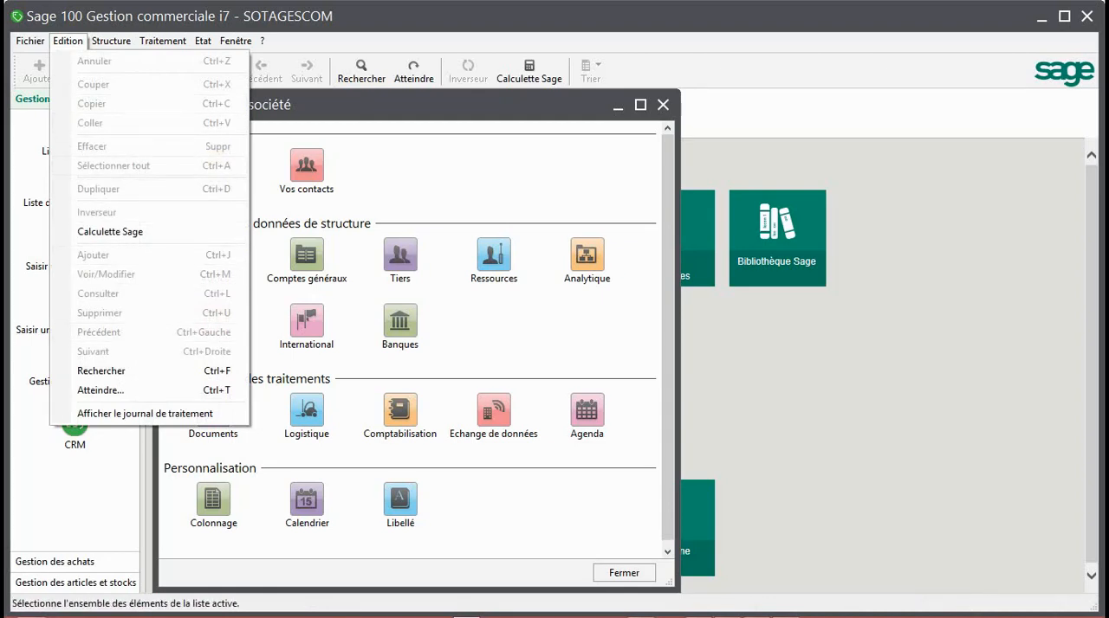
mouse_move(111, 41)
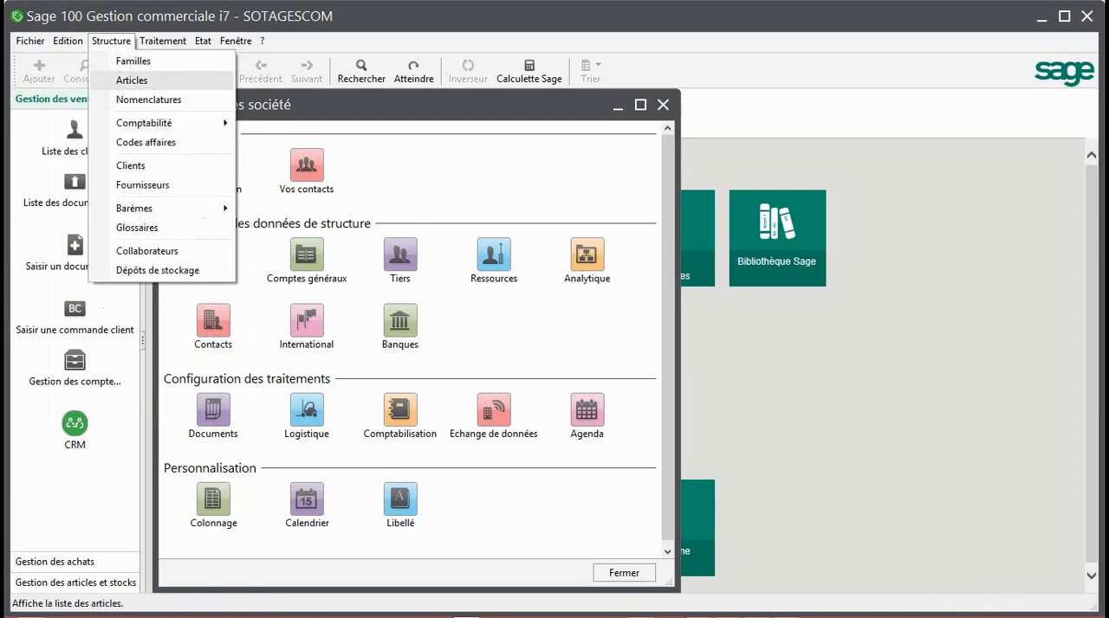
mouse_move(144, 123)
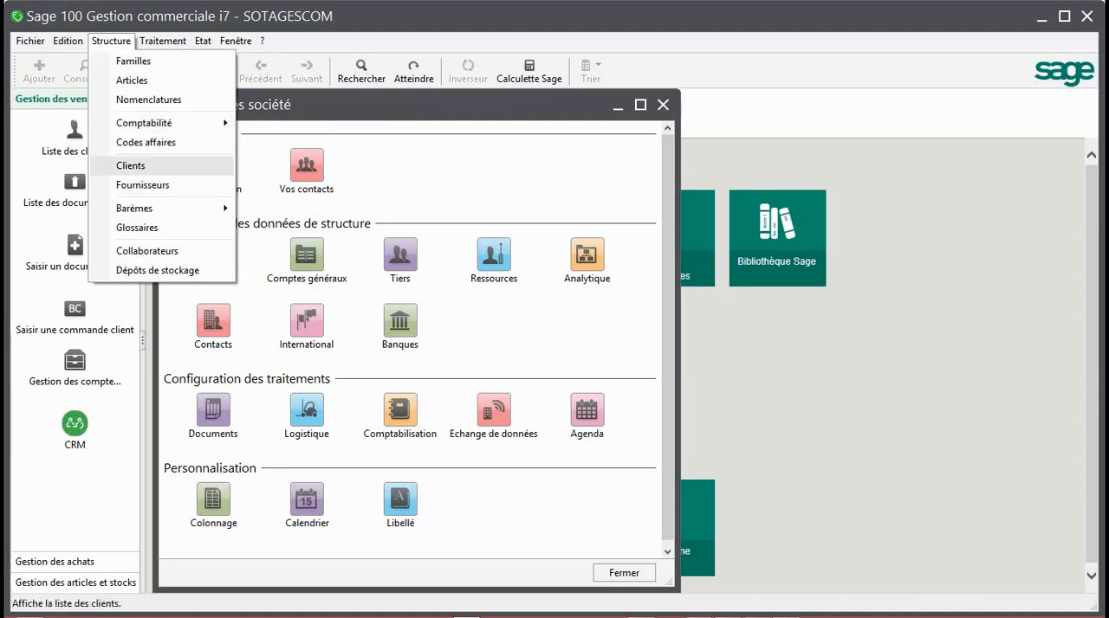
Examine the processing commands, especially those for sales, purchase and stock documents
key(Right)
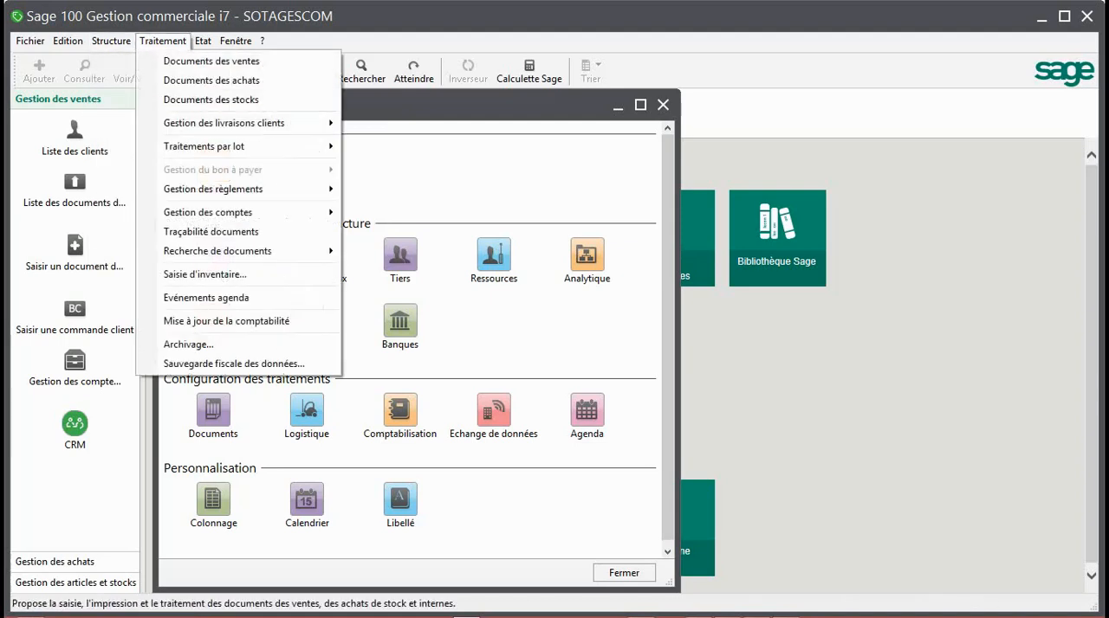
key(Left)
key(Right)
key(Down)
key(Down)
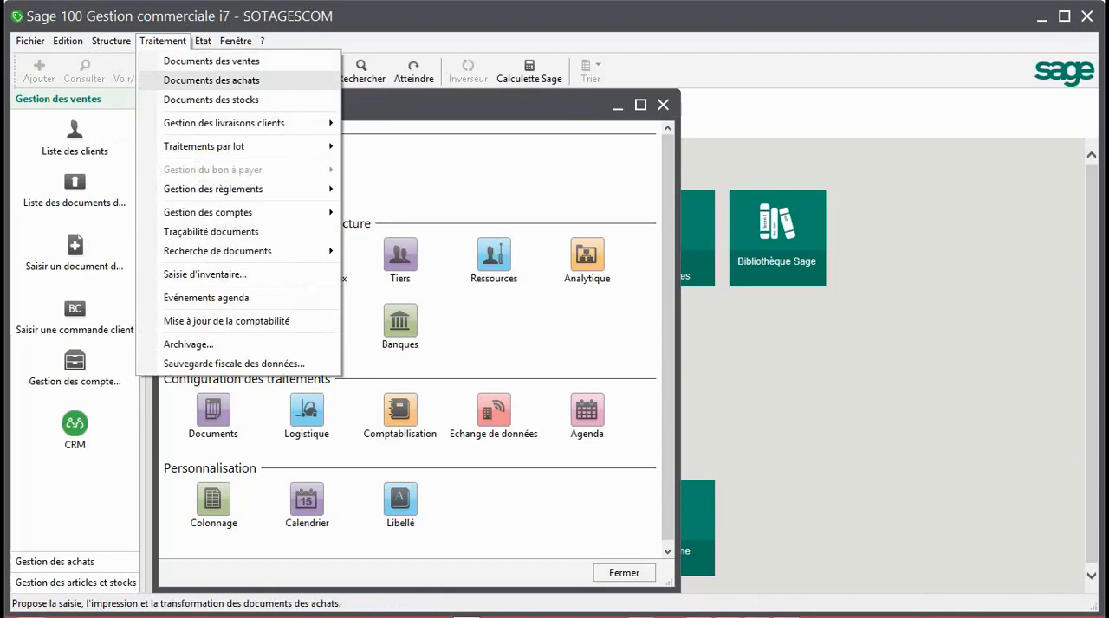
key(Up)
key(Down)
key(Down)
key(Down)
key(Down)
key(Down)
key(Down)
key(Down)
key(Down)
key(Up)
key(Up)
key(Up)
key(Up)
key(Up)
key(Up)
Examine the available client, supplier, article and stock reports and the window customization options
key(Right)
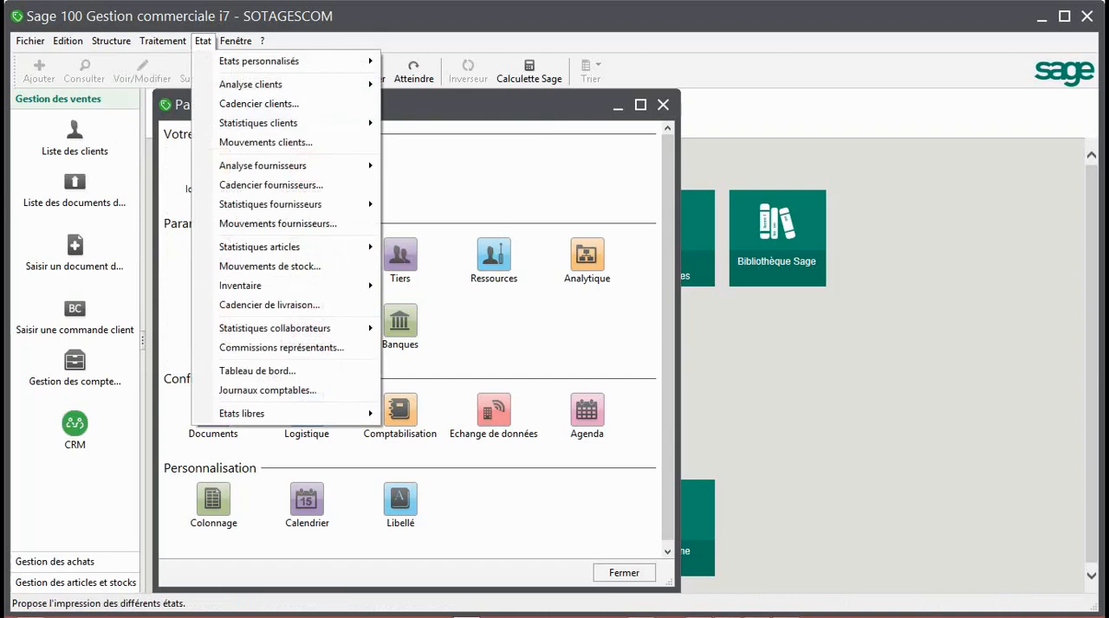
key(Down)
key(Down)
key(Down)
key(Down)
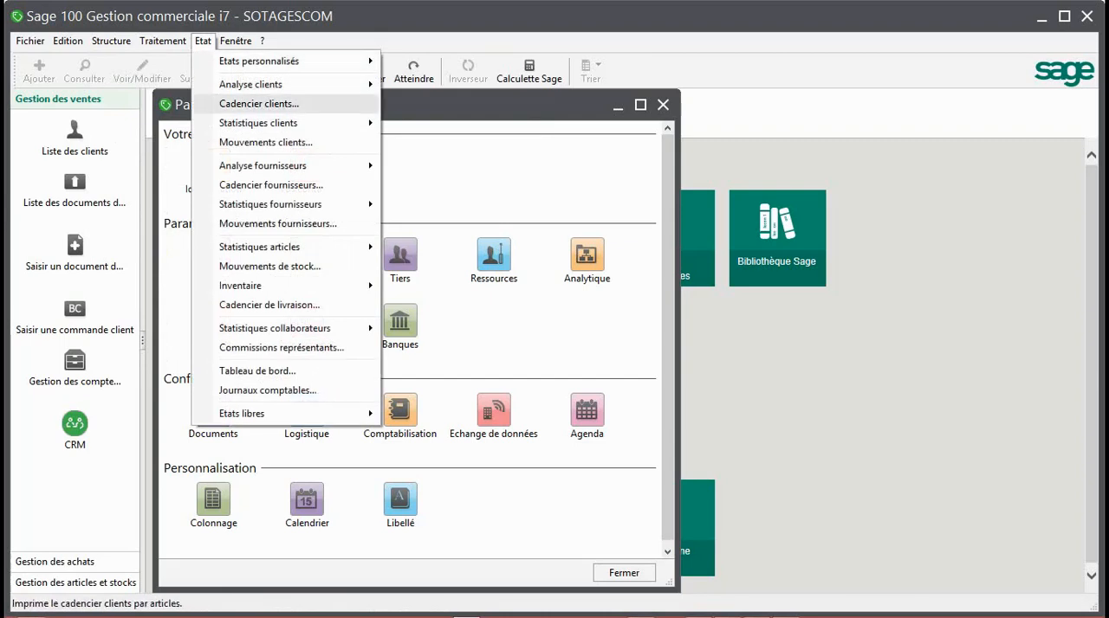
key(Up)
key(Up)
key(Down)
key(Down)
key(Down)
key(Down)
key(Down)
key(Down)
key(Down)
key(Down)
key(Down)
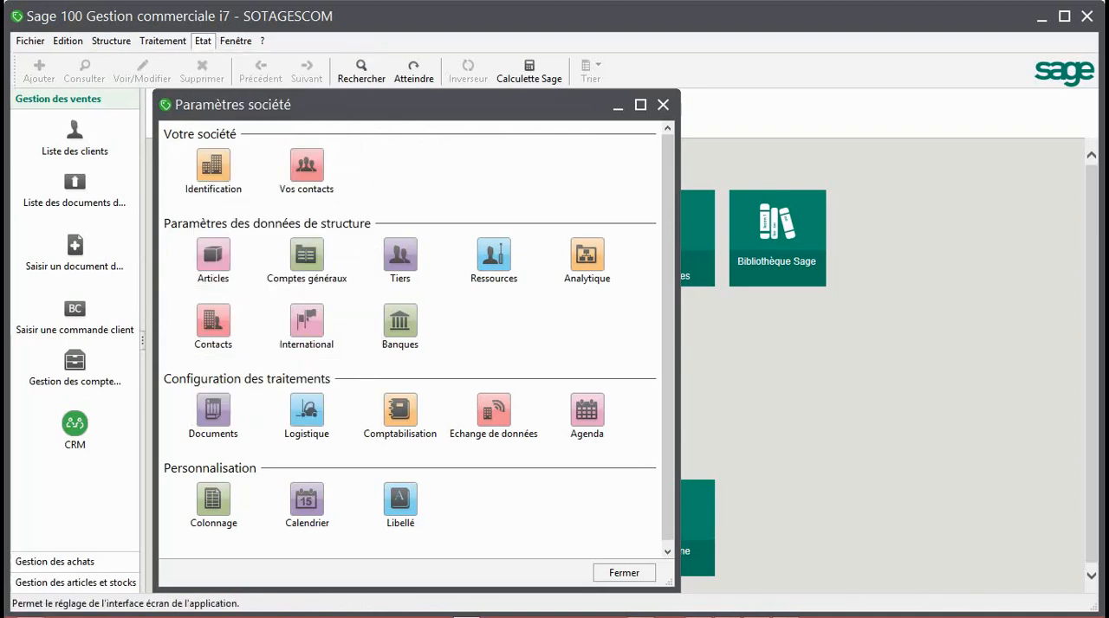
mouse_move(236, 42)
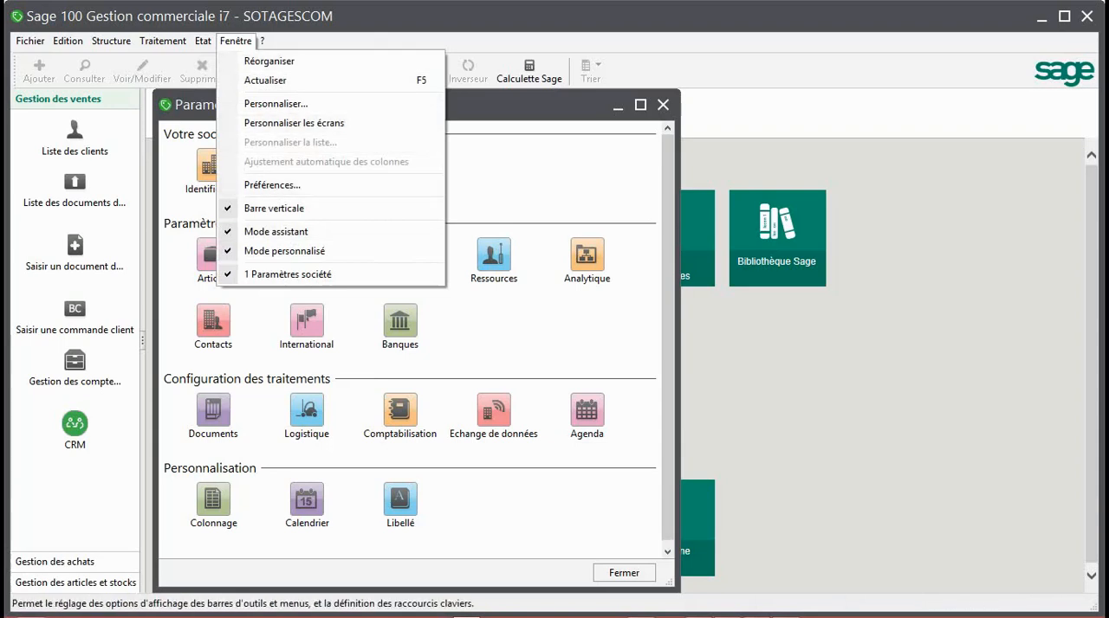
click(276, 104)
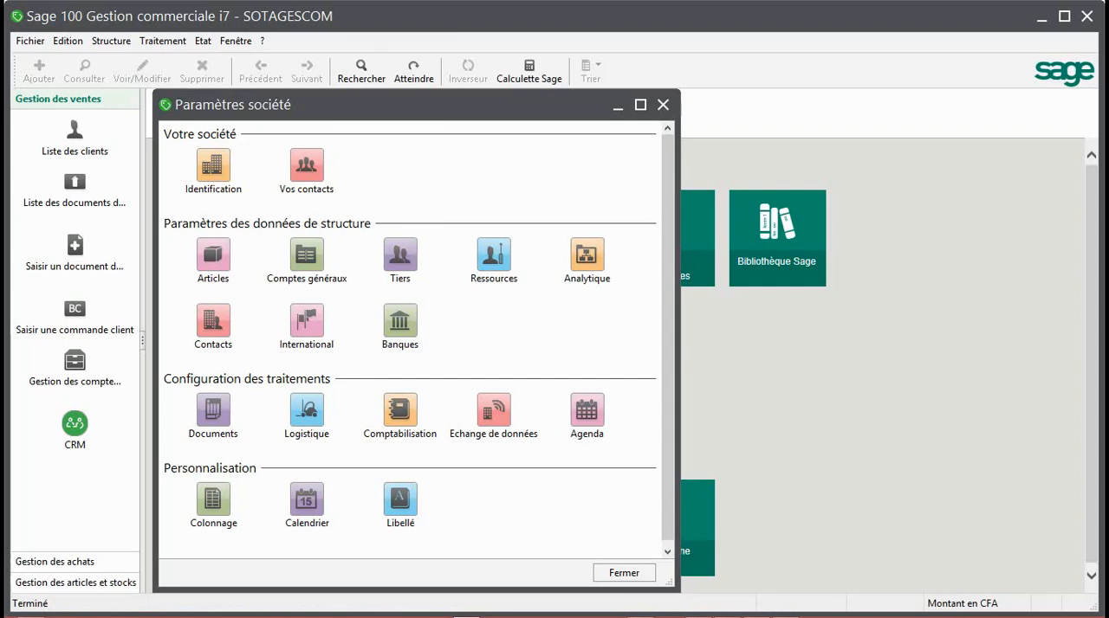
Review the shortcuts for purchasing and for articles and stock, and return to the sales management shortcuts
click(55, 562)
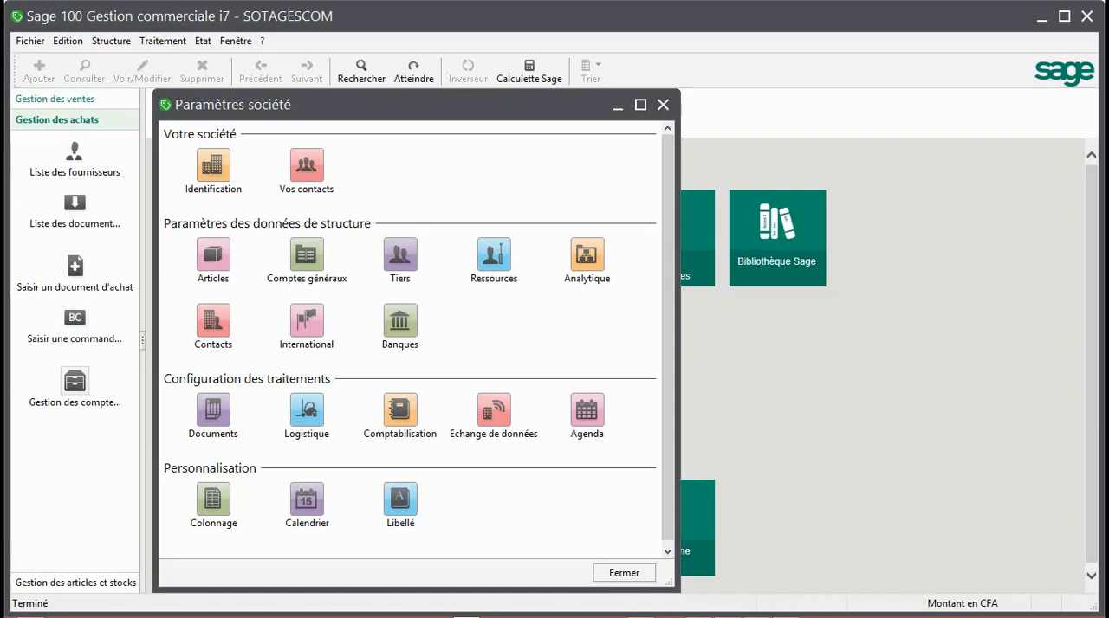
click(75, 582)
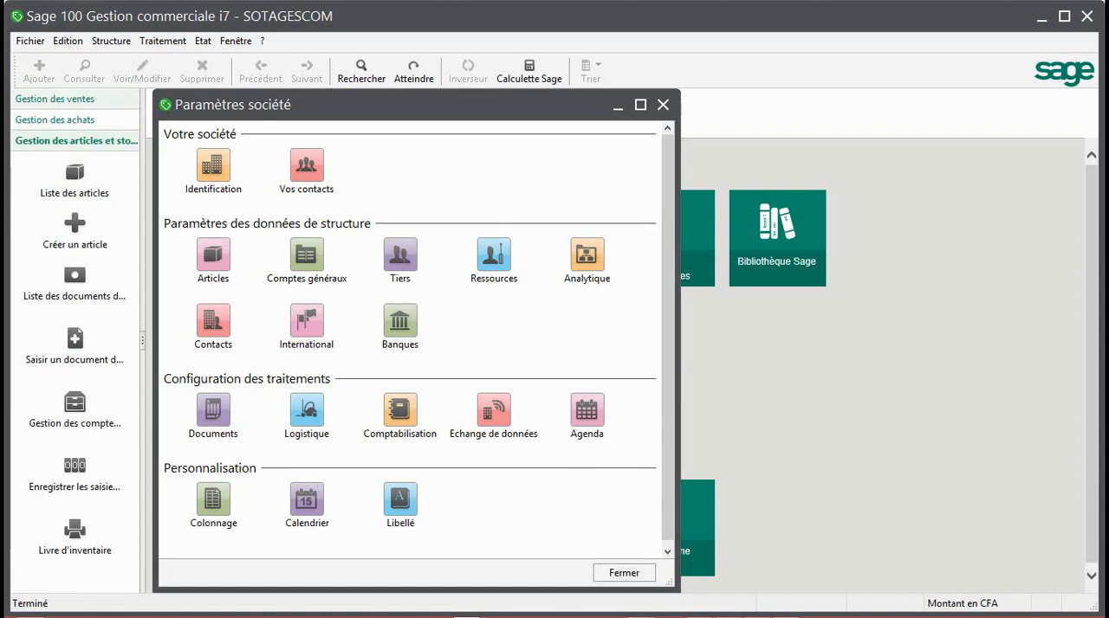
click(57, 99)
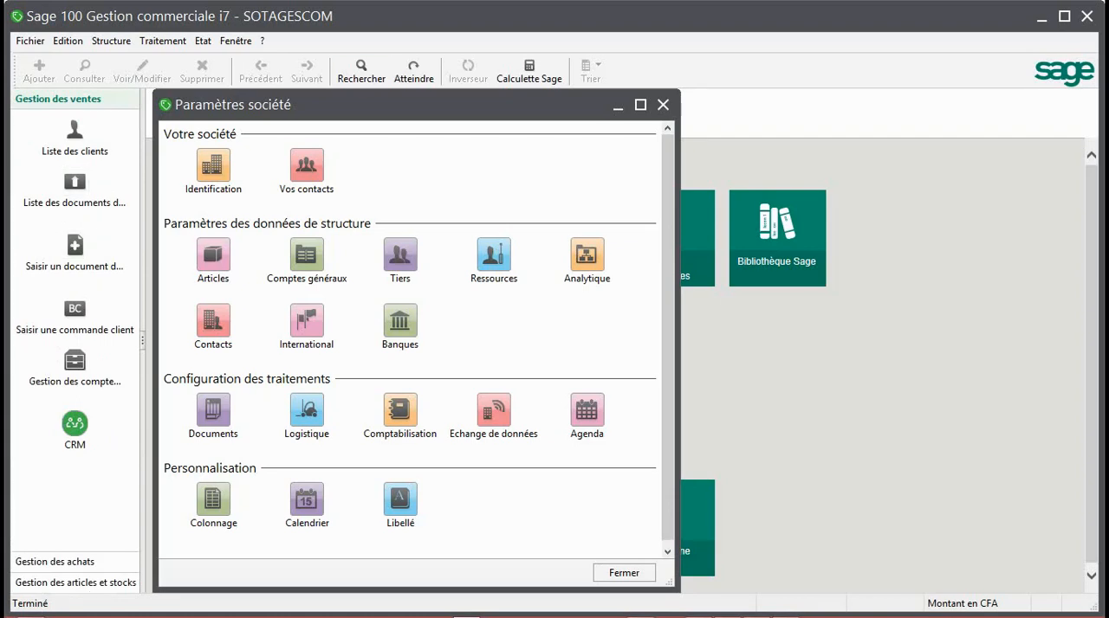
Close the company parameters, view the Sage calculator for FCFA and Euro amounts, and close it
click(663, 104)
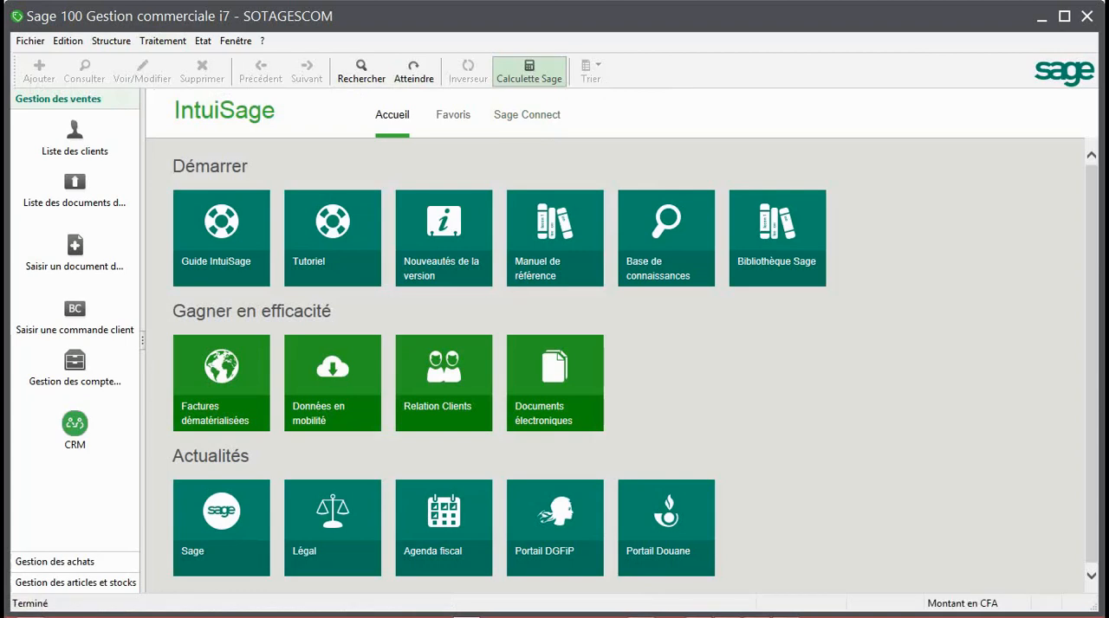
mouse_move(553, 616)
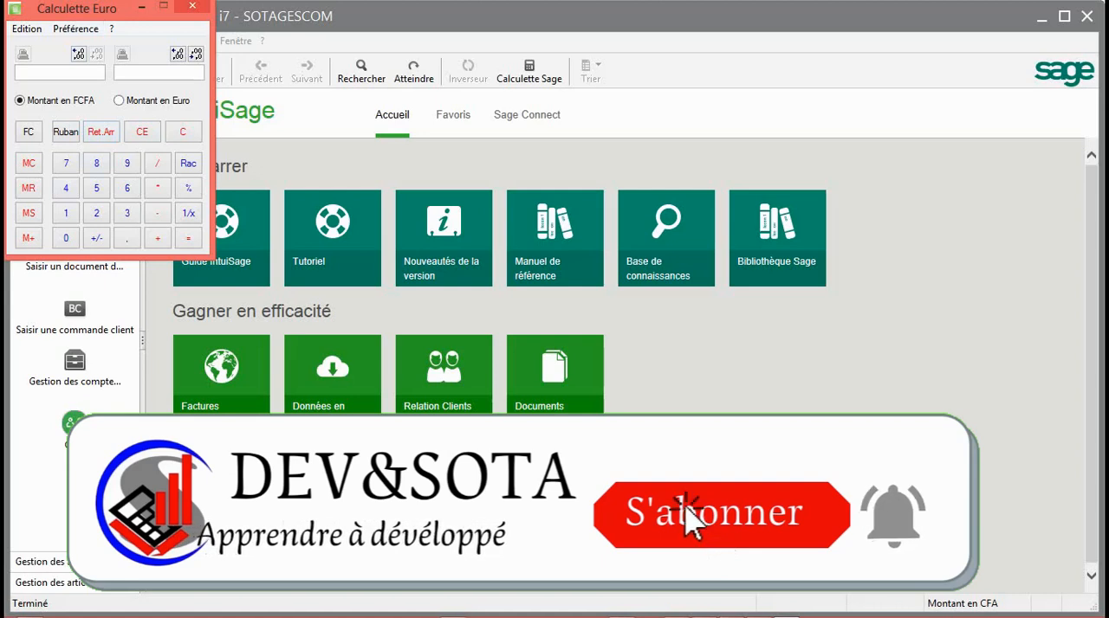
click(192, 6)
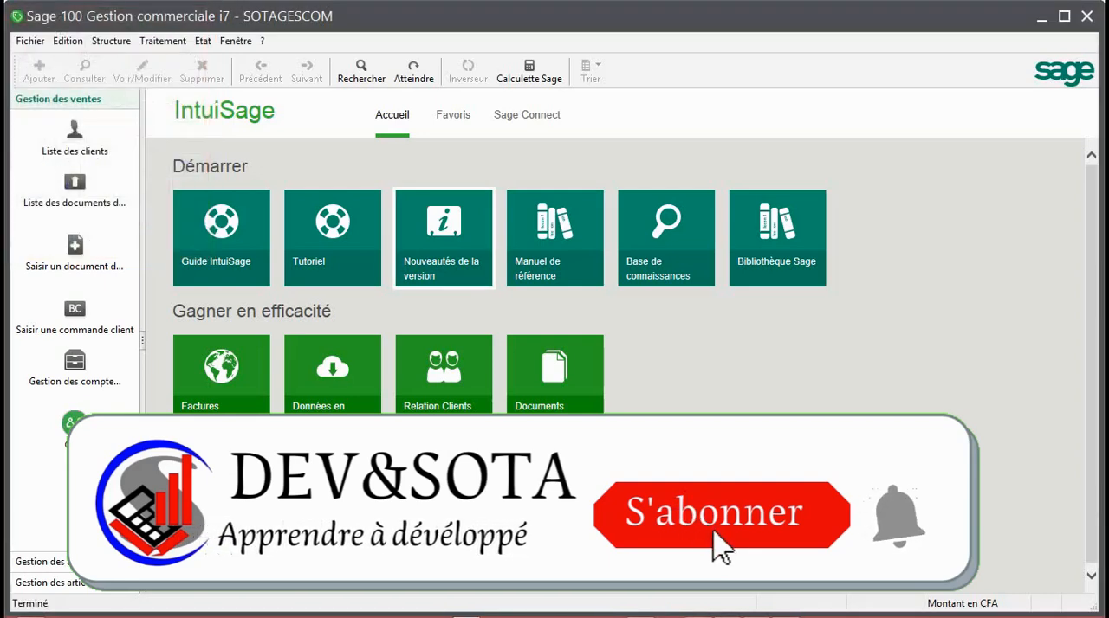